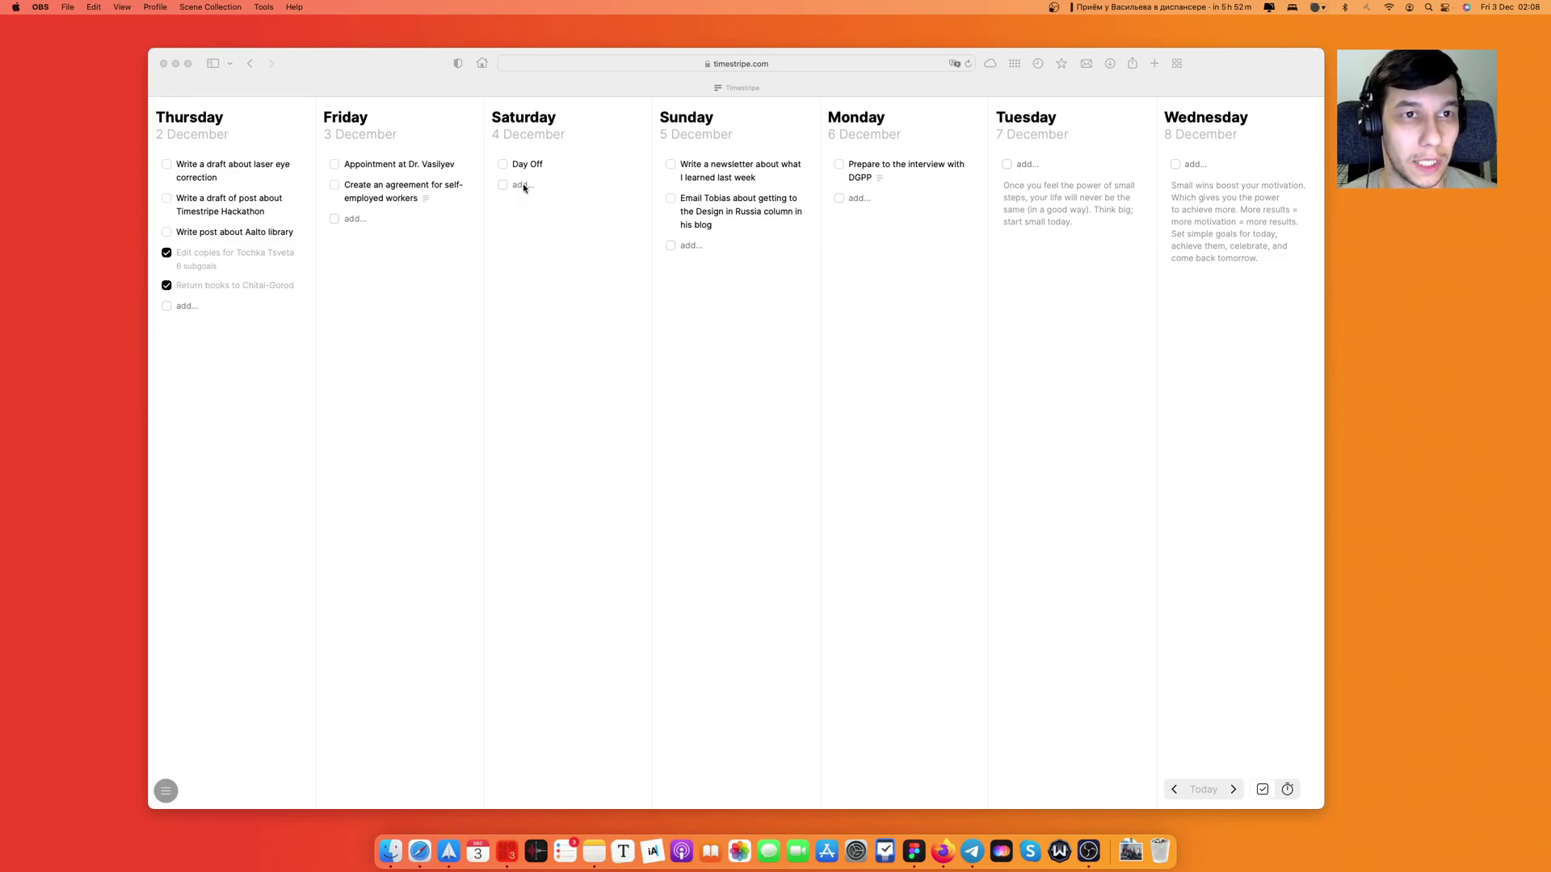
# Add a 'Go shopping' task under Saturday, 4 December and open its detail card.
pyautogui.click(529, 224)
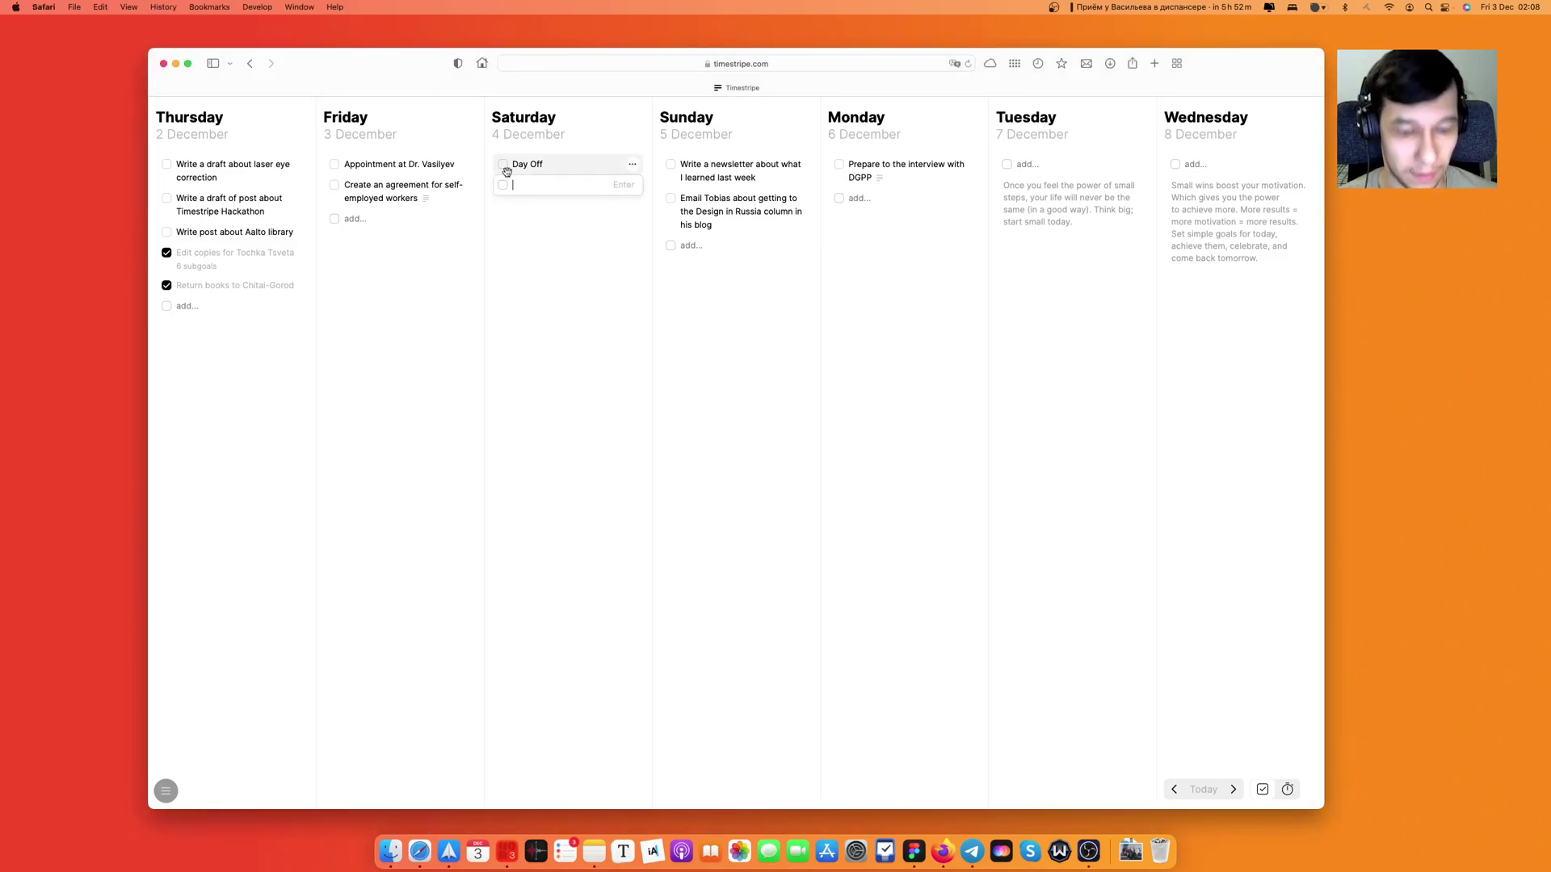
pyautogui.write('Go')
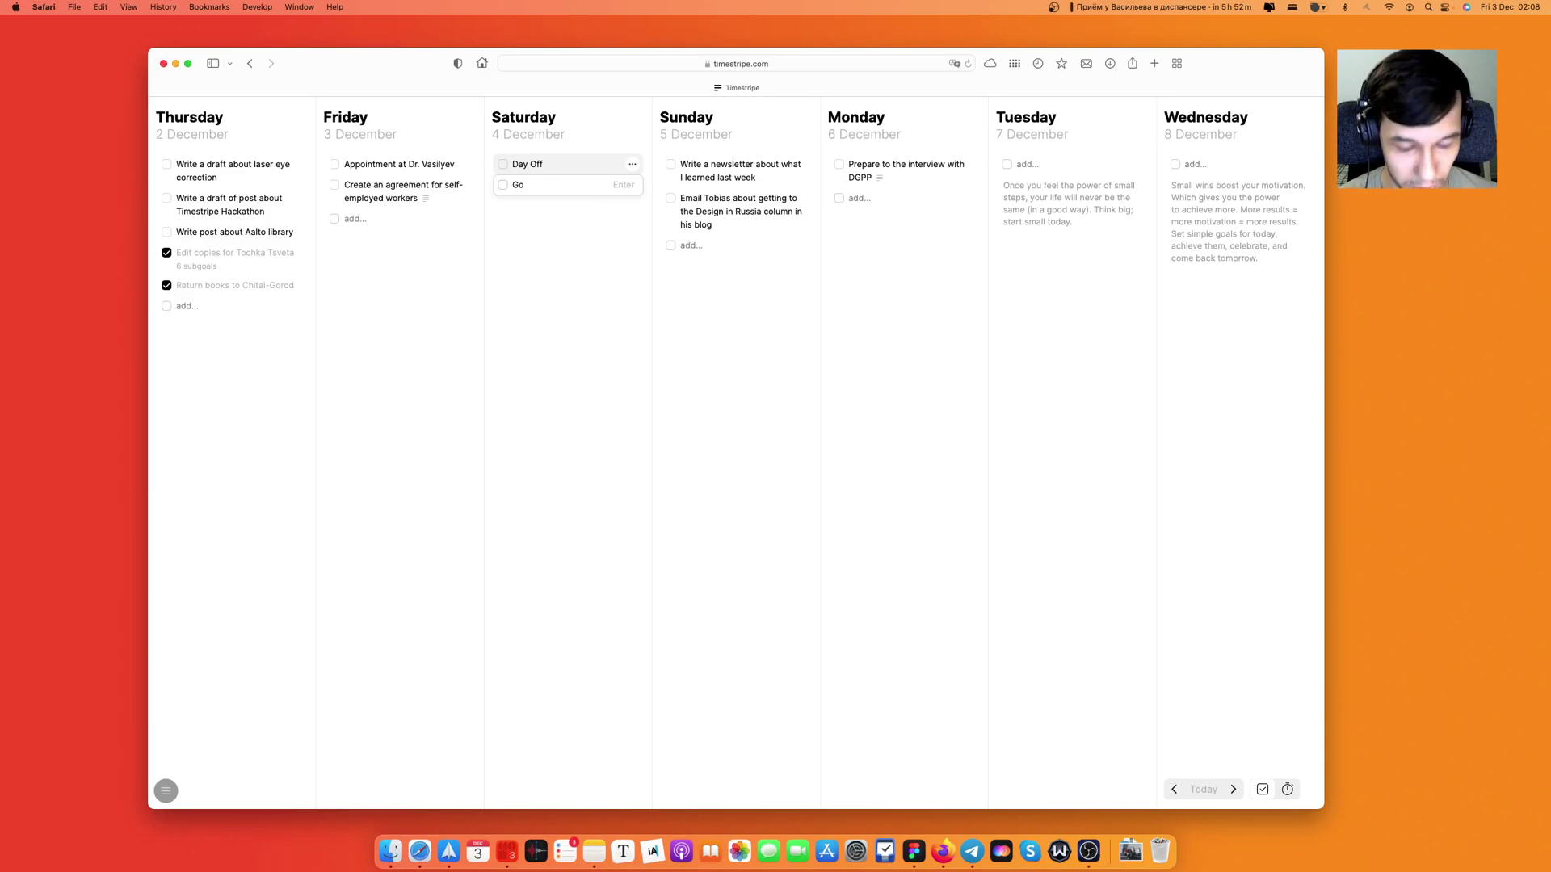
pyautogui.write(' shopping')
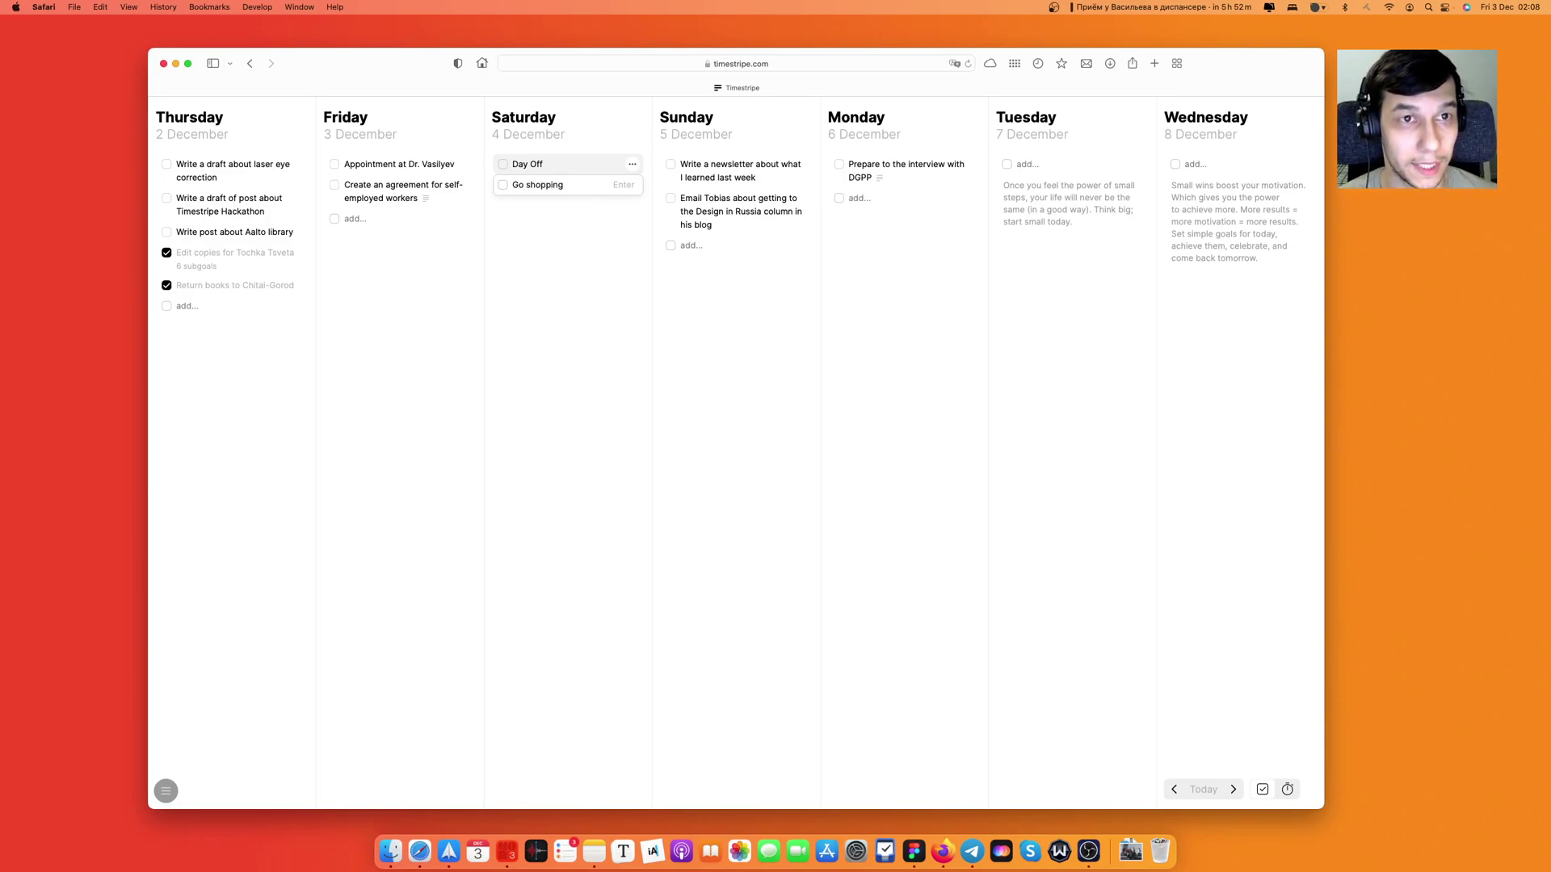
pyautogui.press('Return')
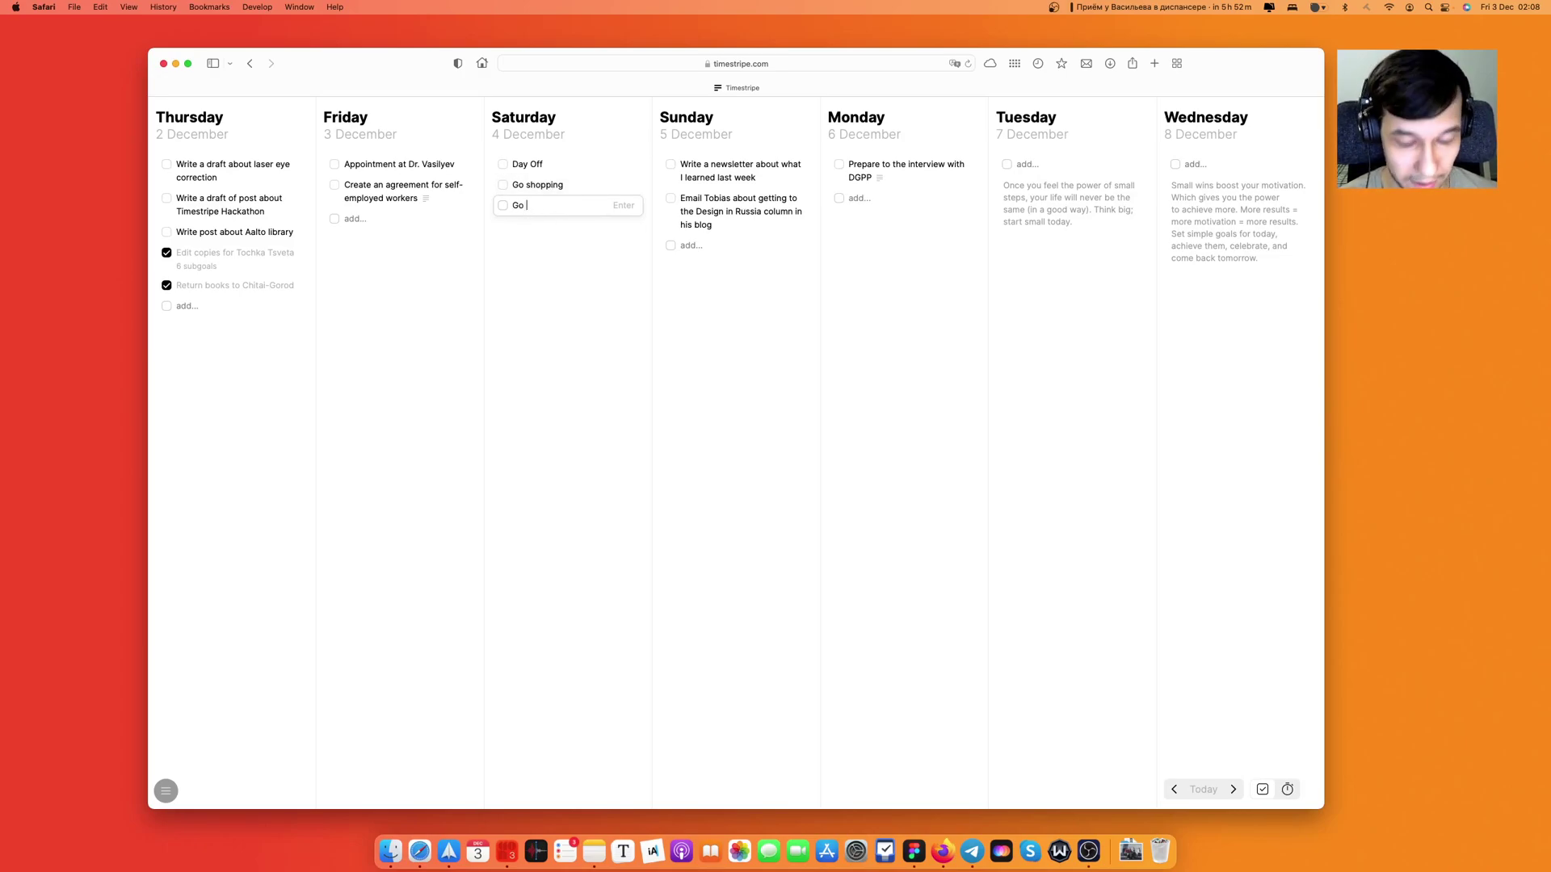
pyautogui.write('Go shoppinh')
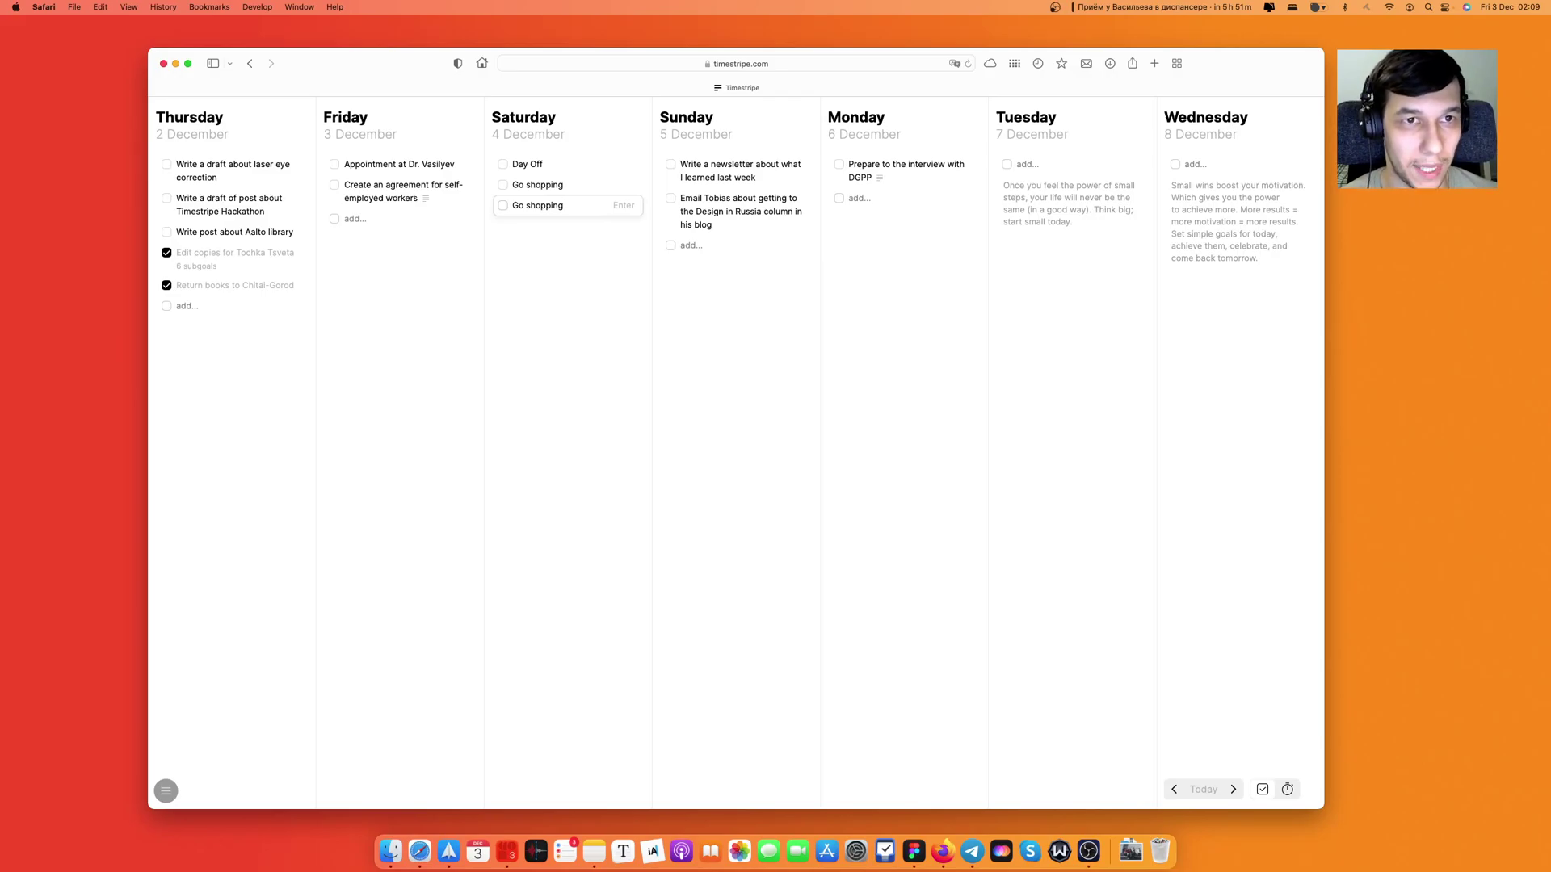
pyautogui.press('Return')
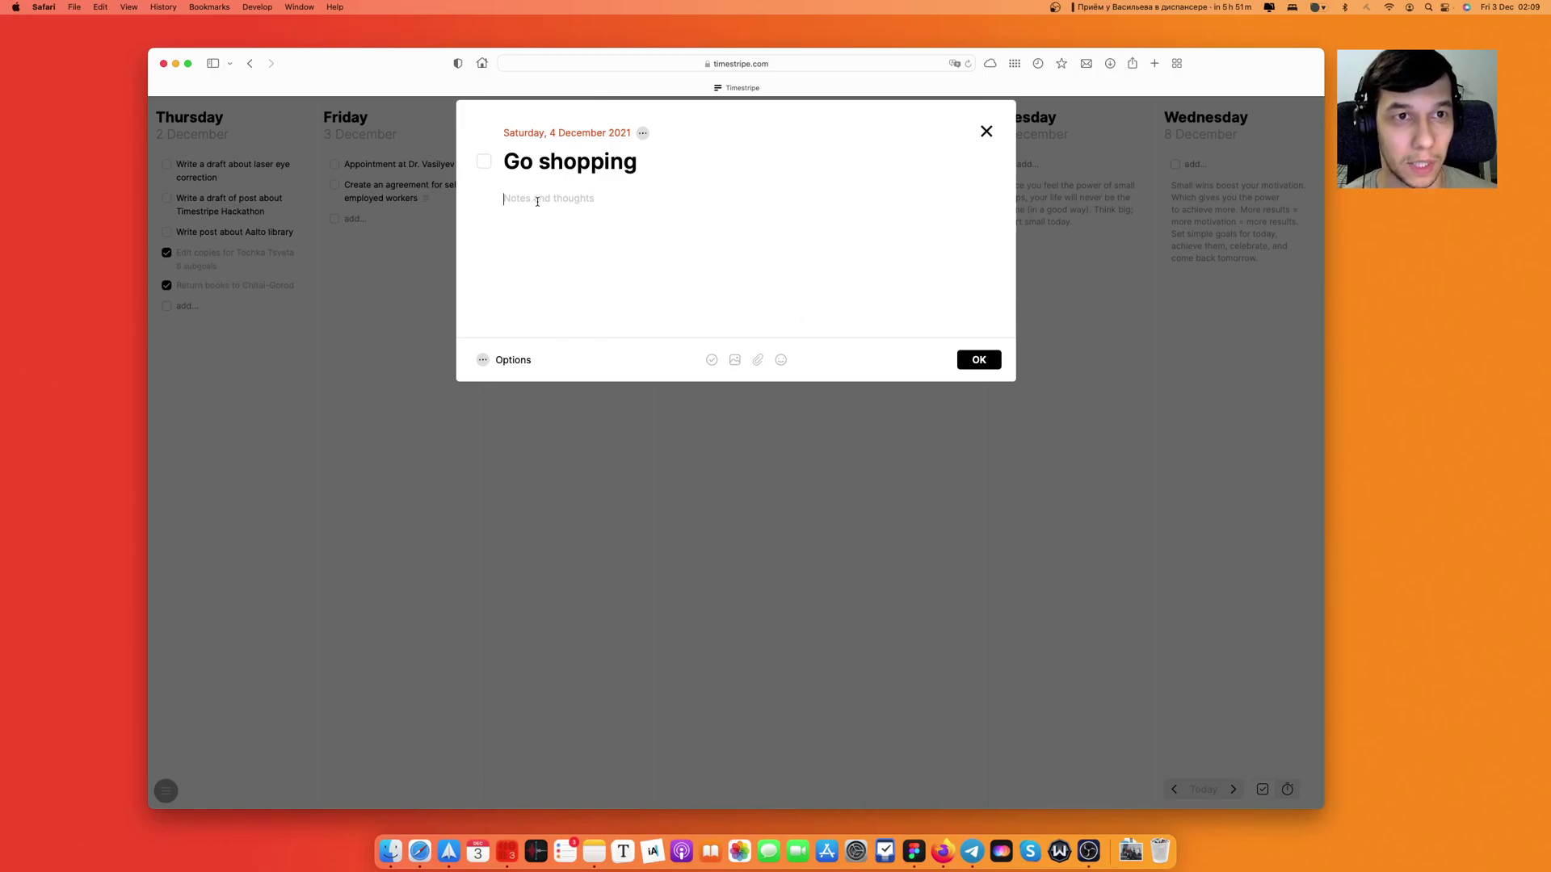
# Delete the duplicate Go shopping task, then reopen the remaining one's details at its Notes field.
pyautogui.click(978, 360)
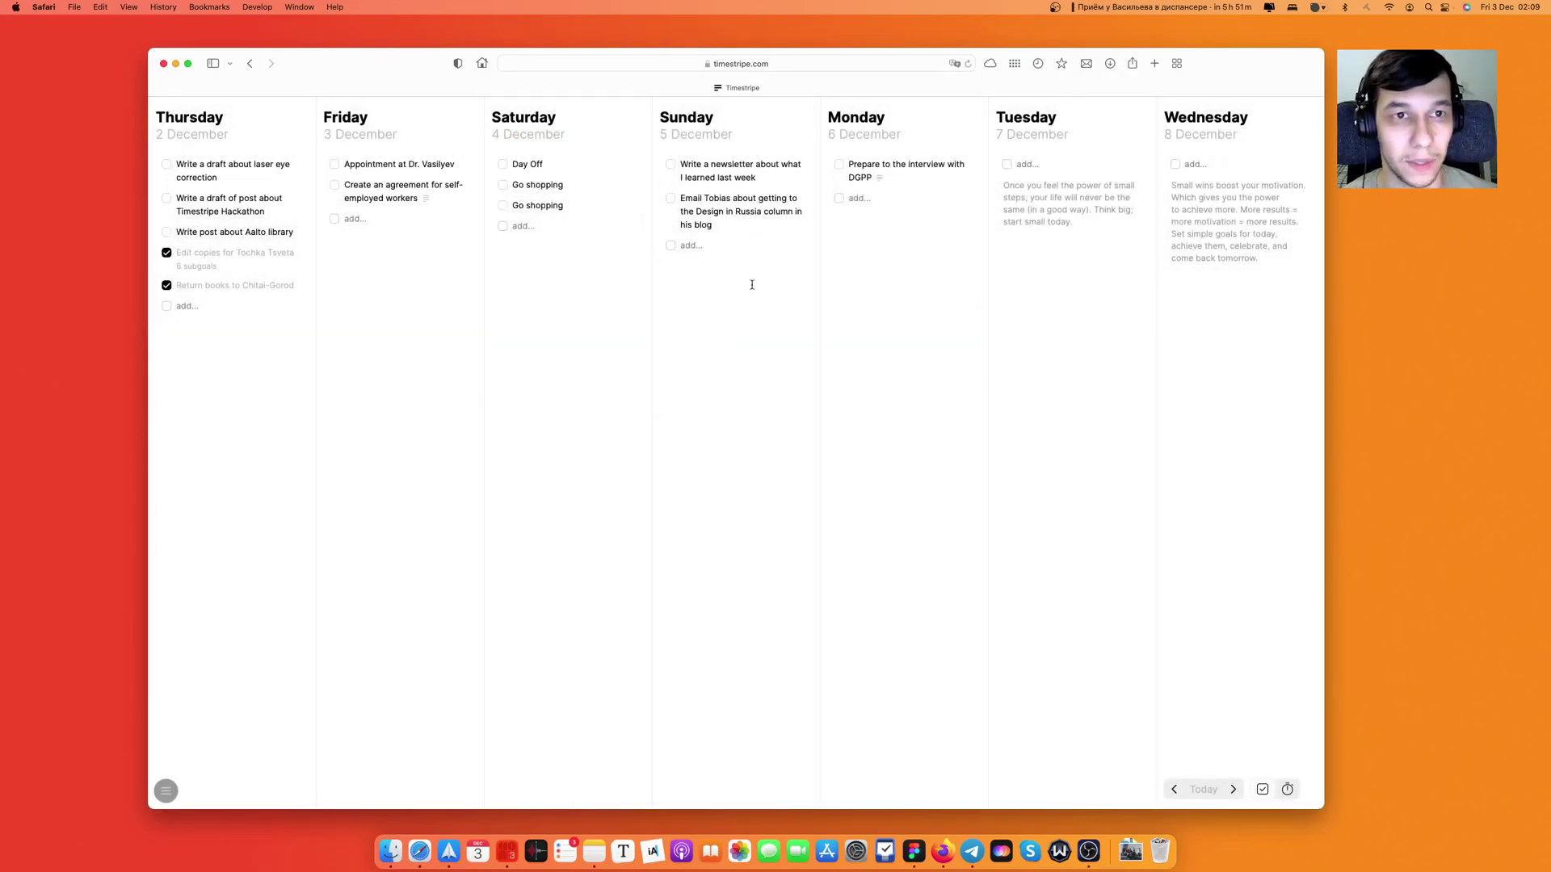
pyautogui.click(633, 206)
pyautogui.click(679, 385)
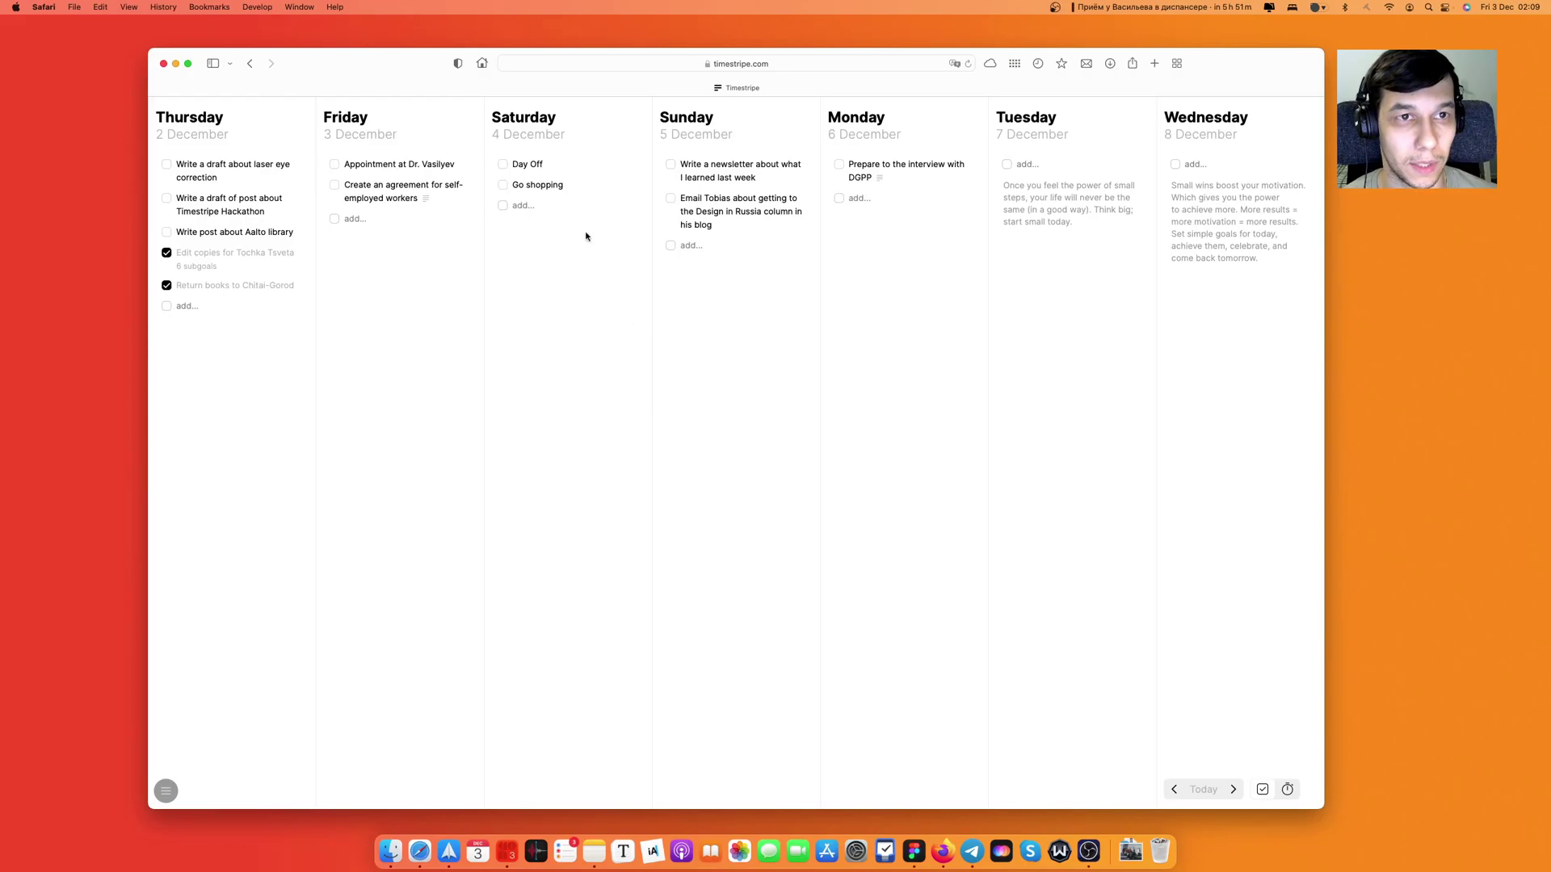
pyautogui.click(579, 186)
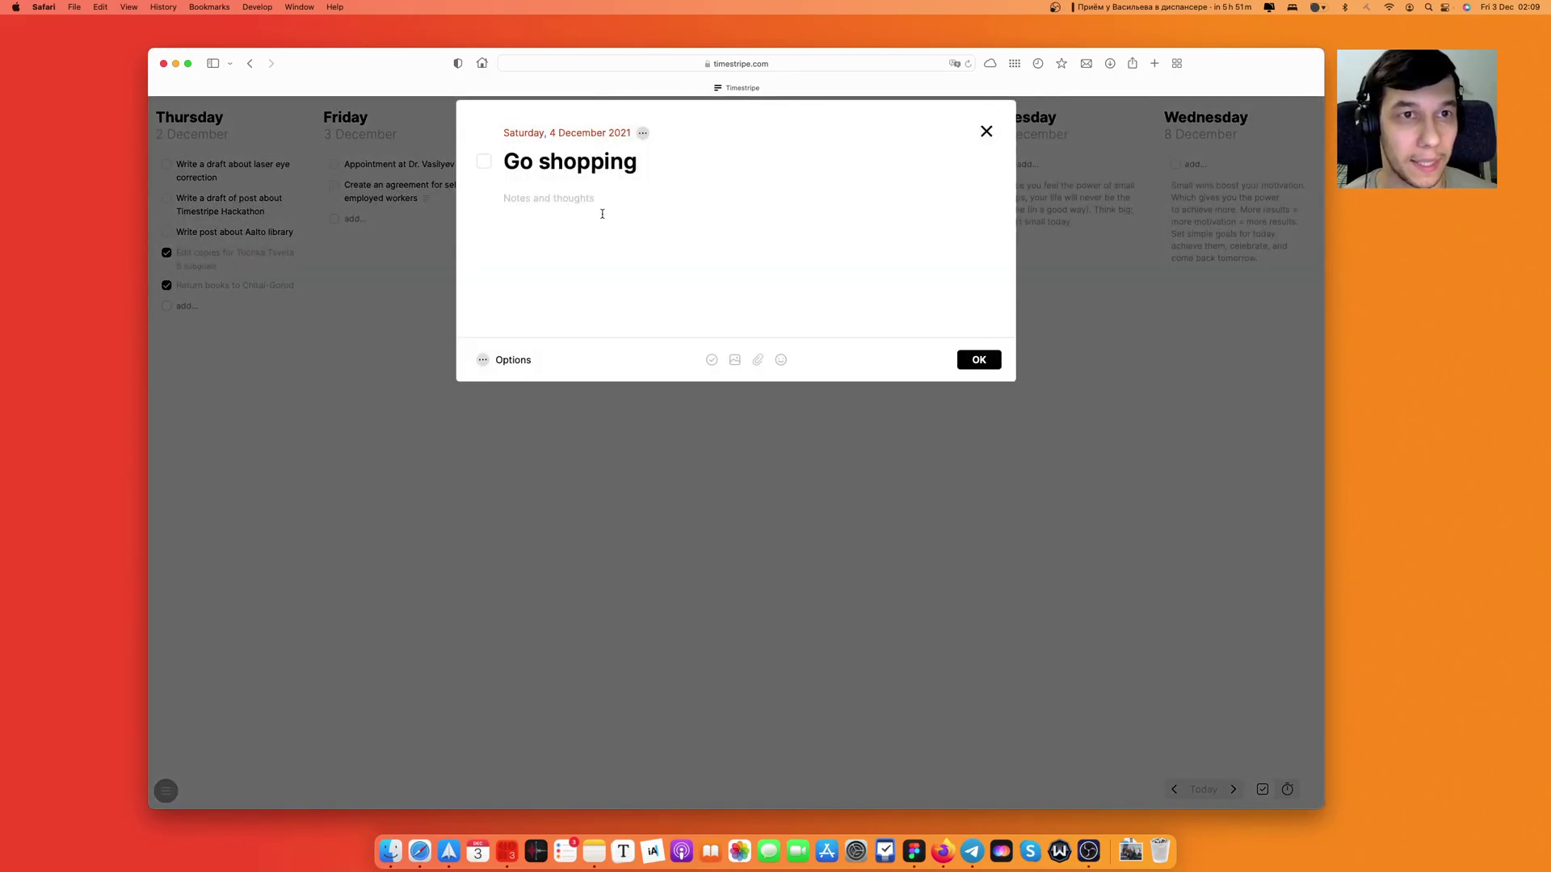
pyautogui.click(579, 230)
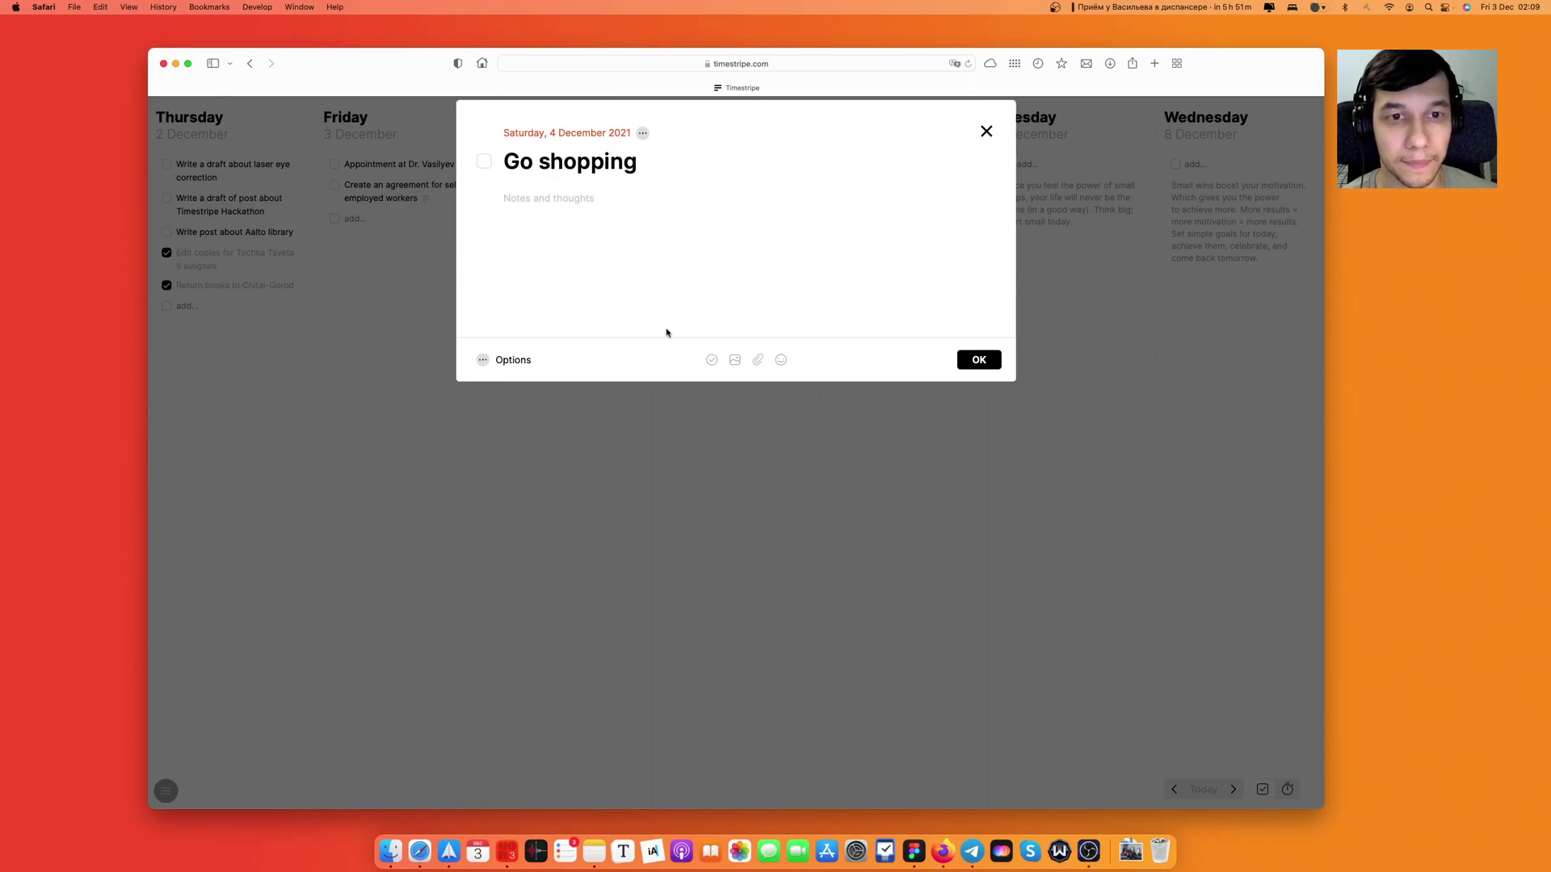
# Add a checklist with subgoals 'New hat', 'Winter gloves or mittens' and 'Look for new sneakers at Nike store'.
pyautogui.click(711, 361)
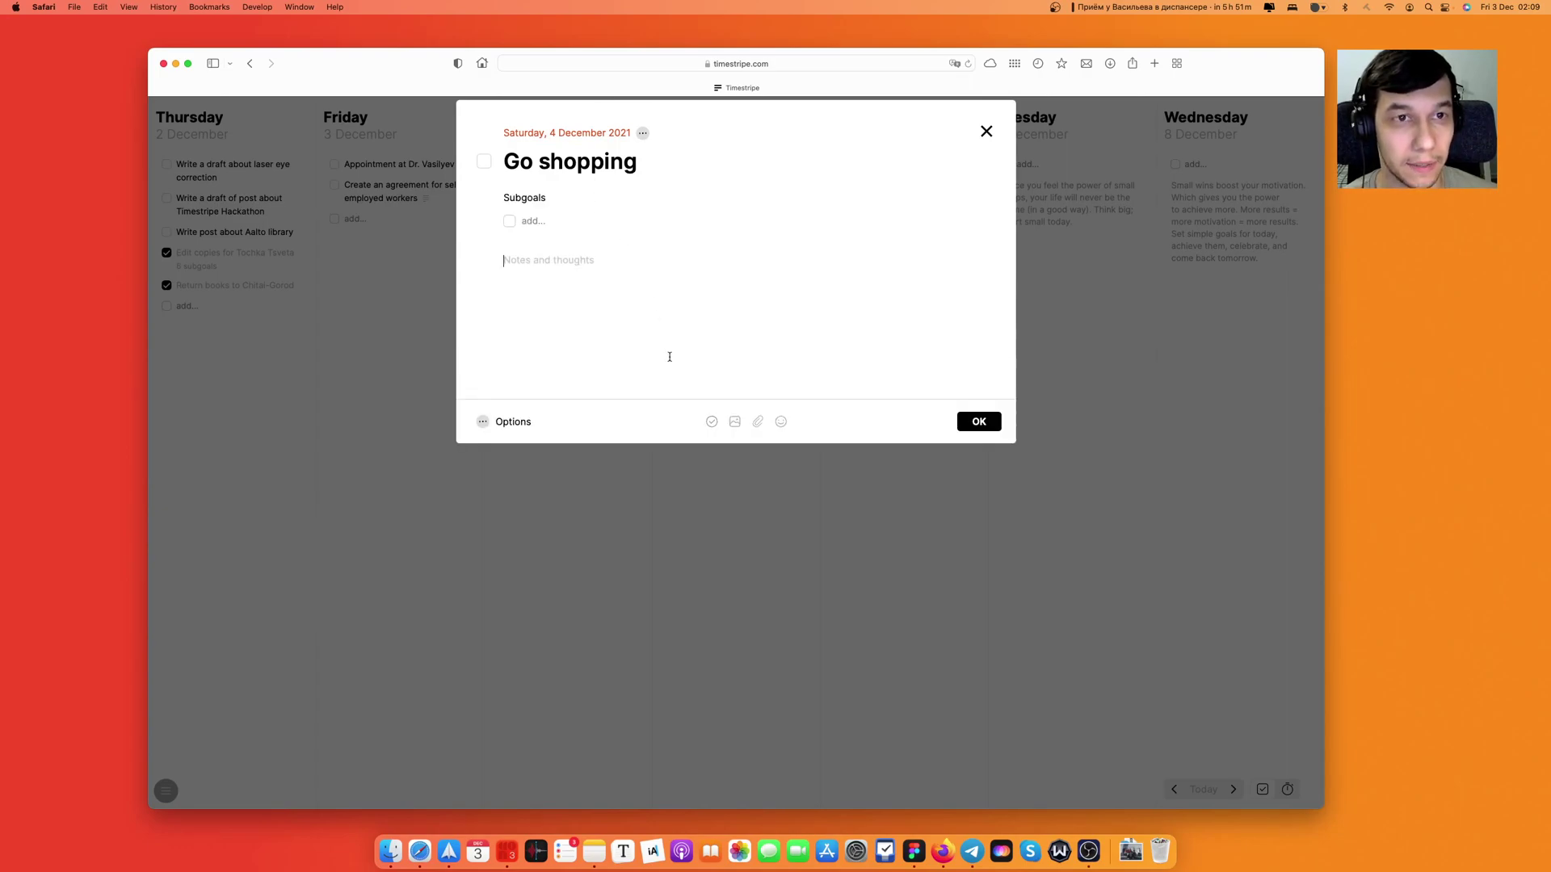
pyautogui.click(541, 221)
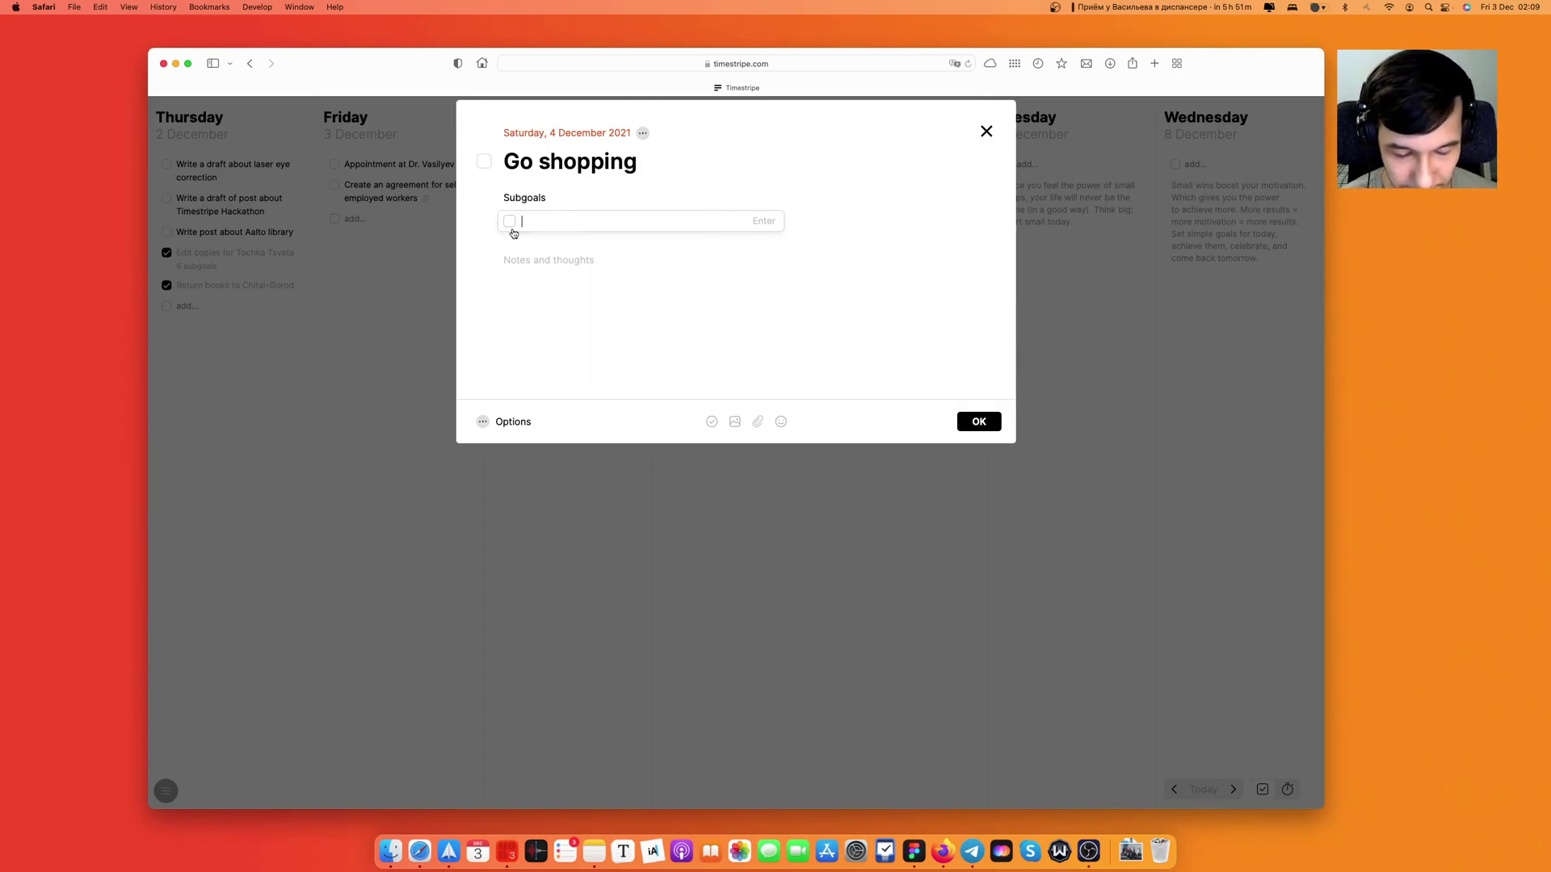
pyautogui.write('New hat')
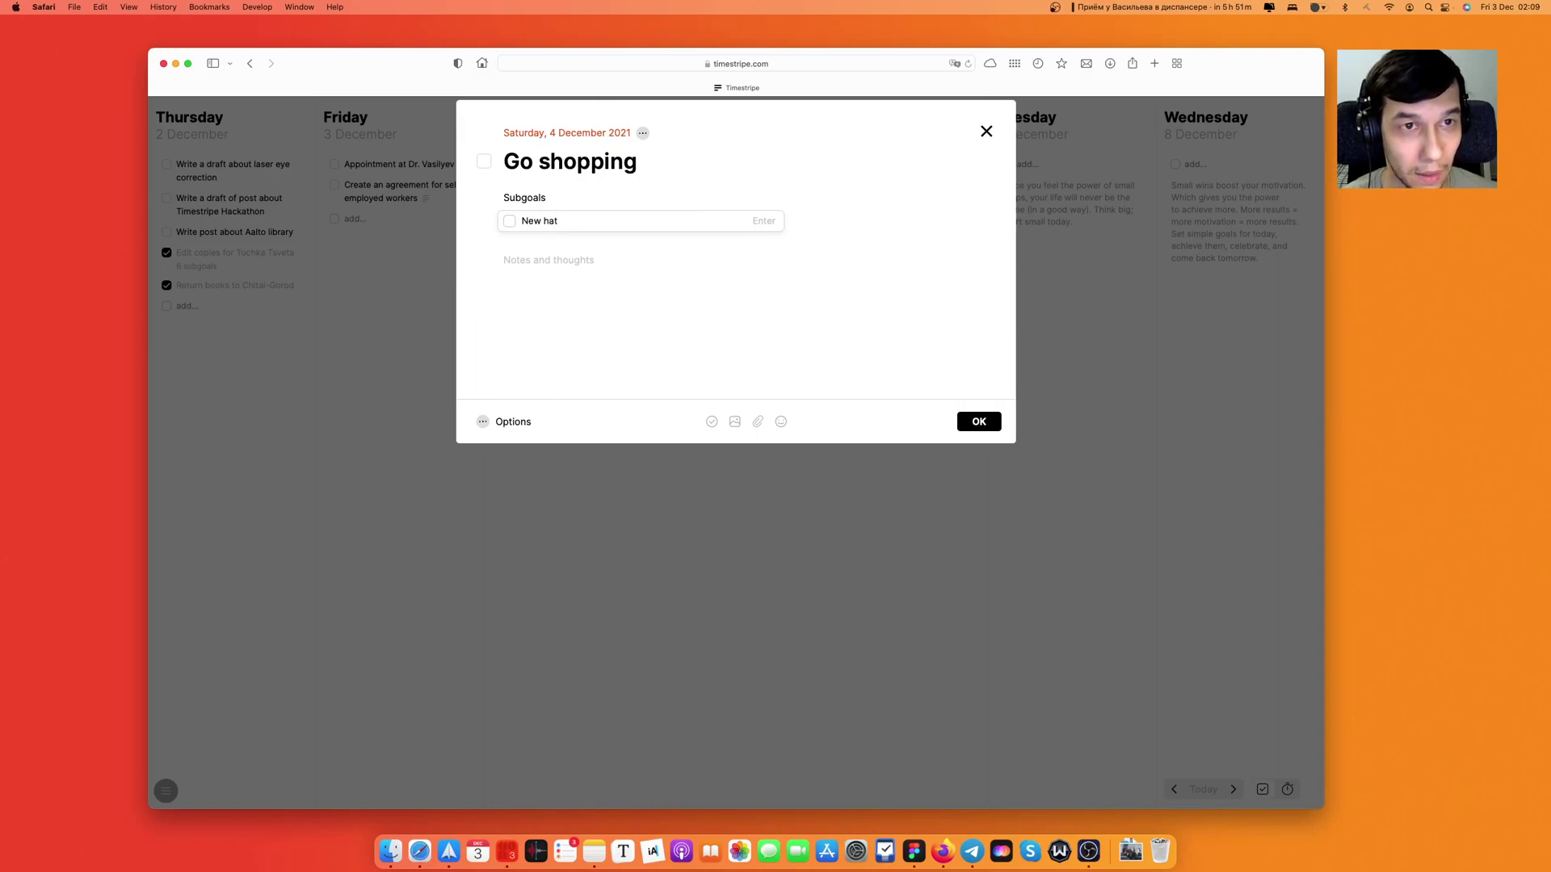
pyautogui.press('Return')
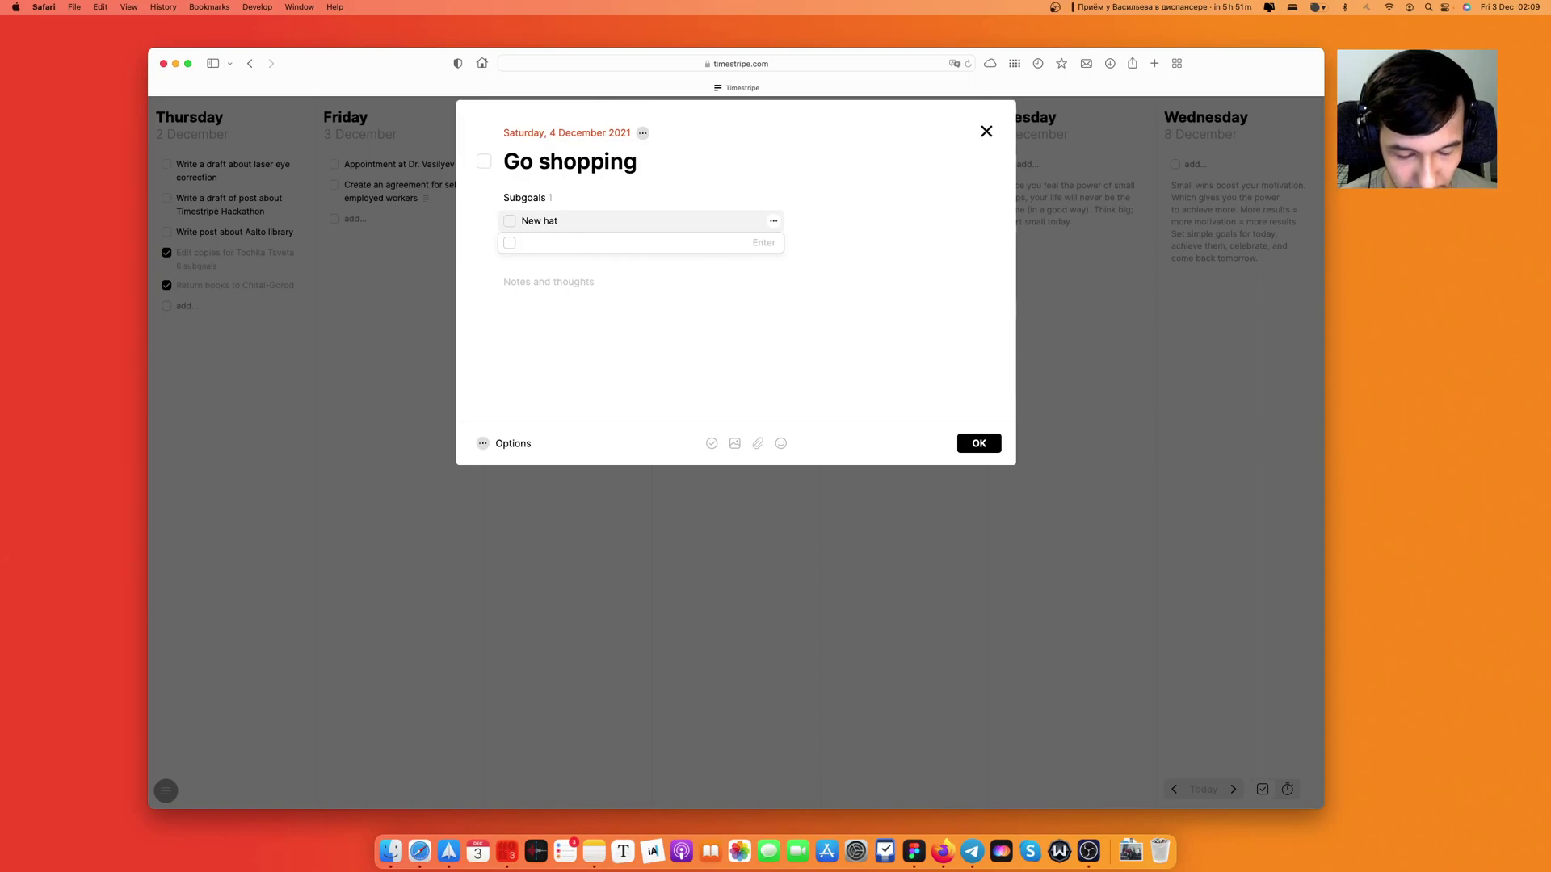
pyautogui.write('Winter ')
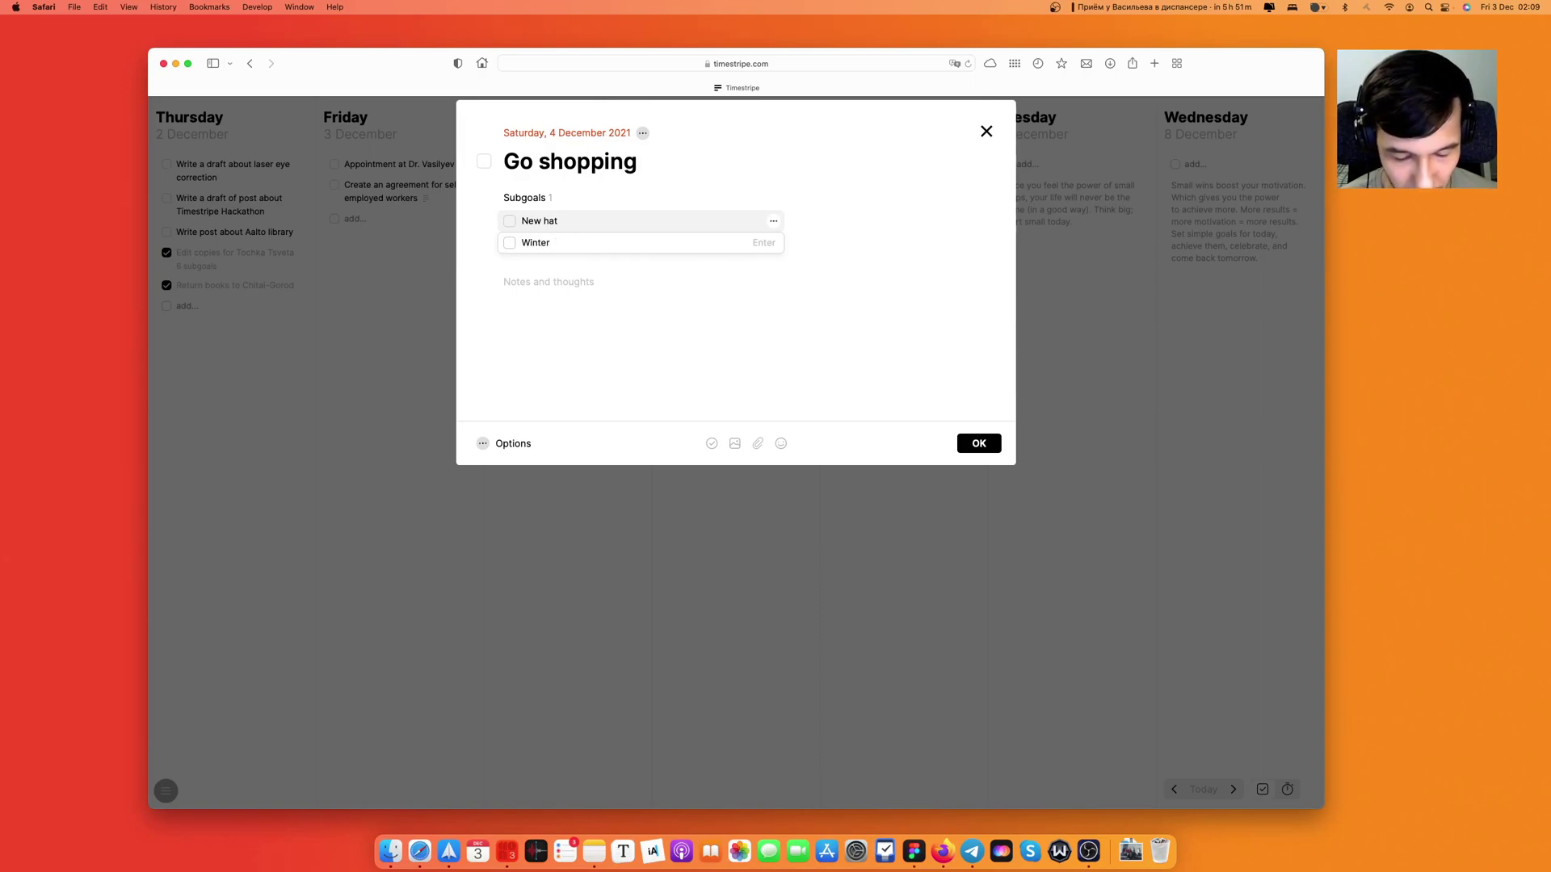
pyautogui.write('glove')
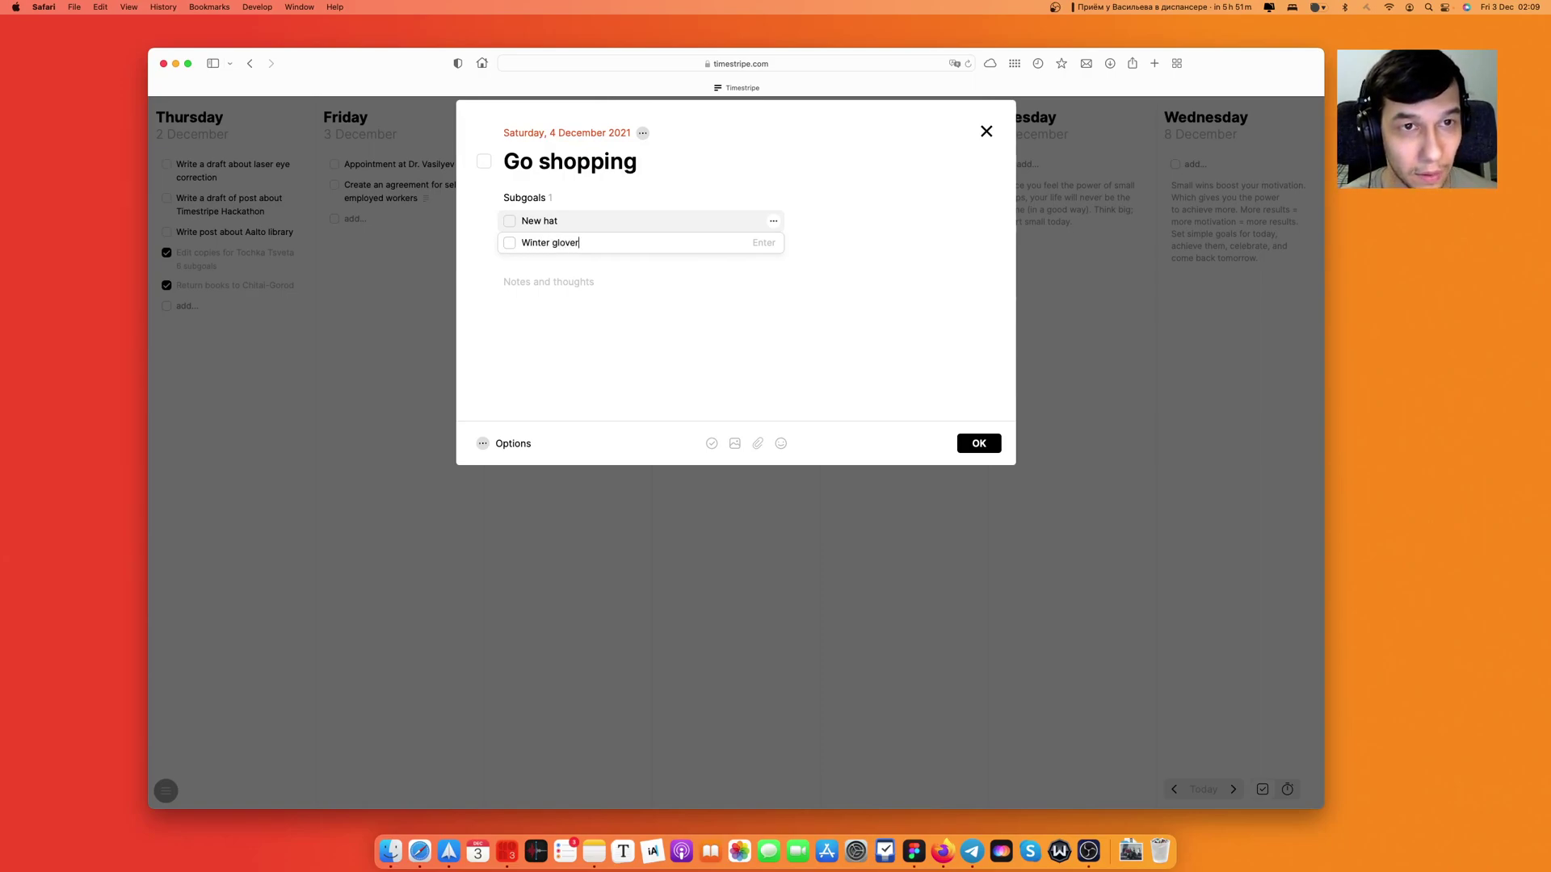
pyautogui.write('s or mittens')
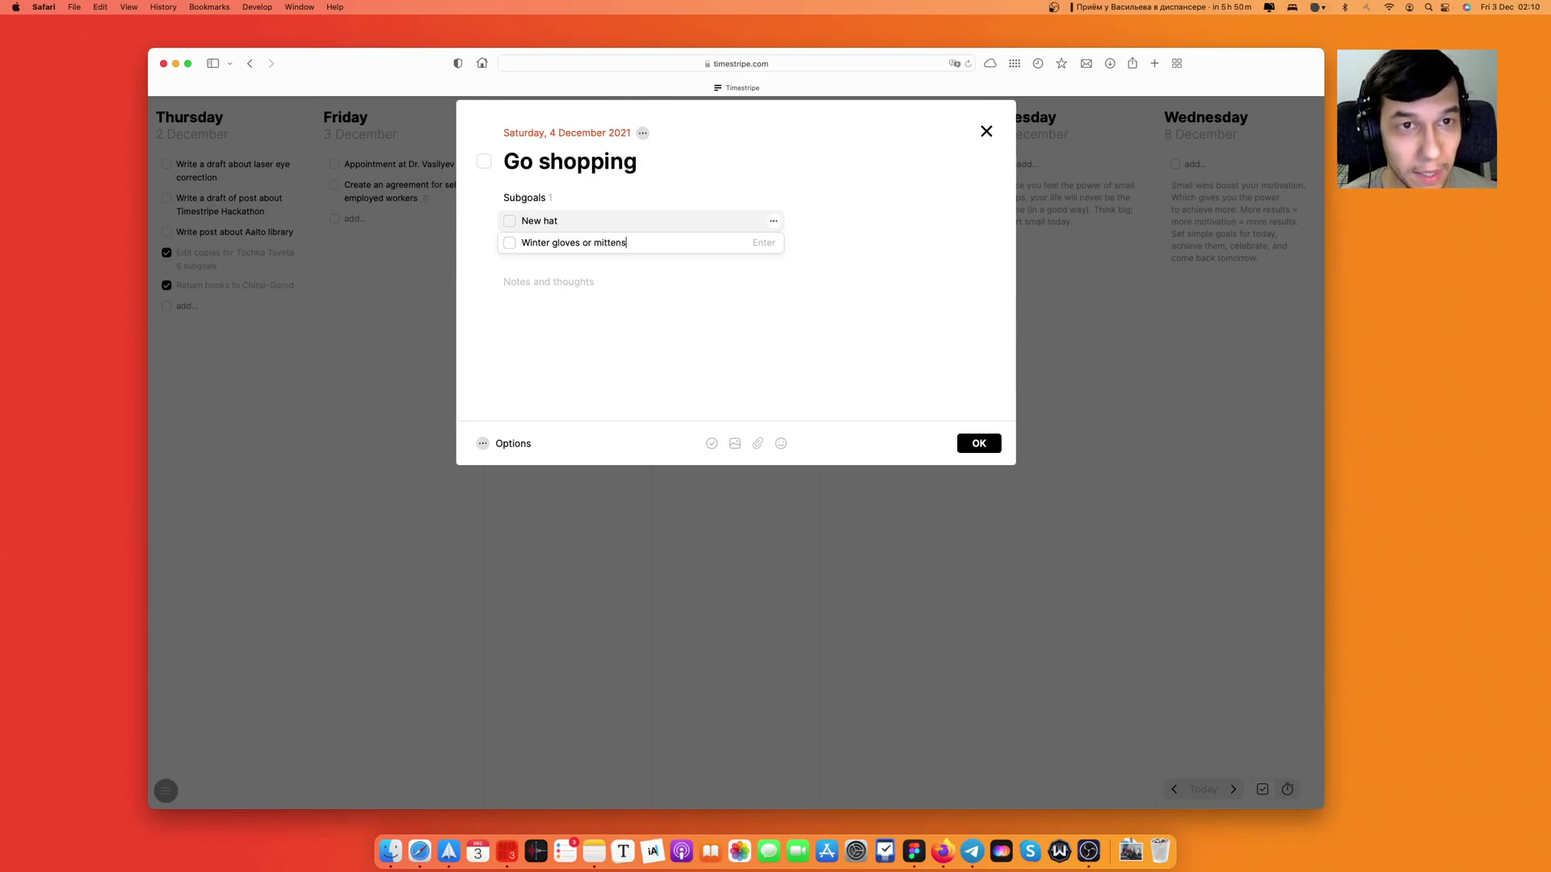
pyautogui.press('Return')
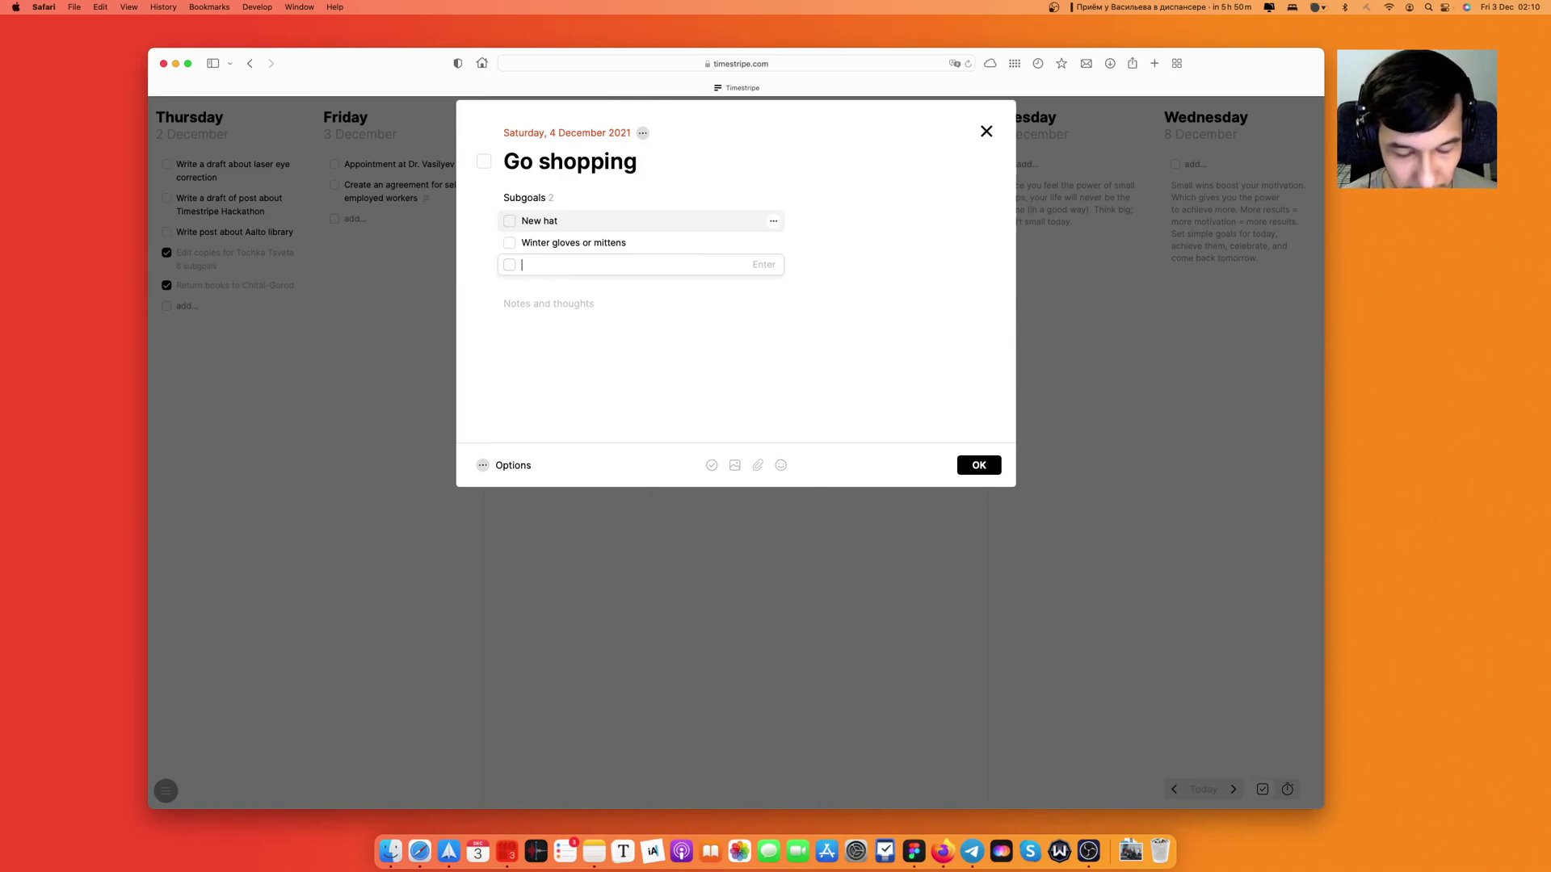
pyautogui.write('Lookf')
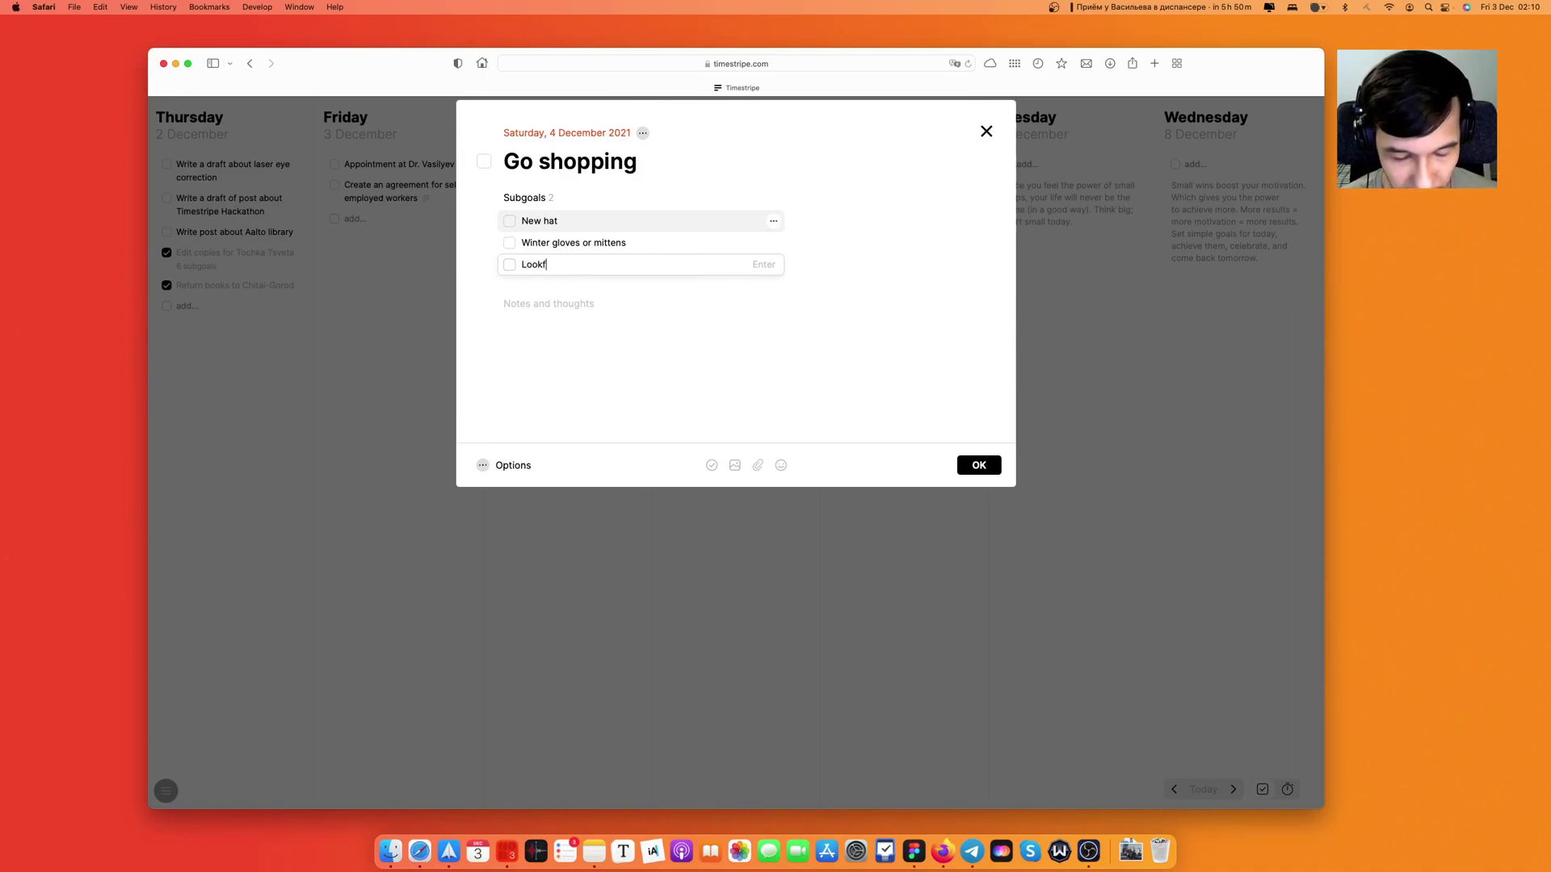
pyautogui.press('BackSpace')
pyautogui.write('for ')
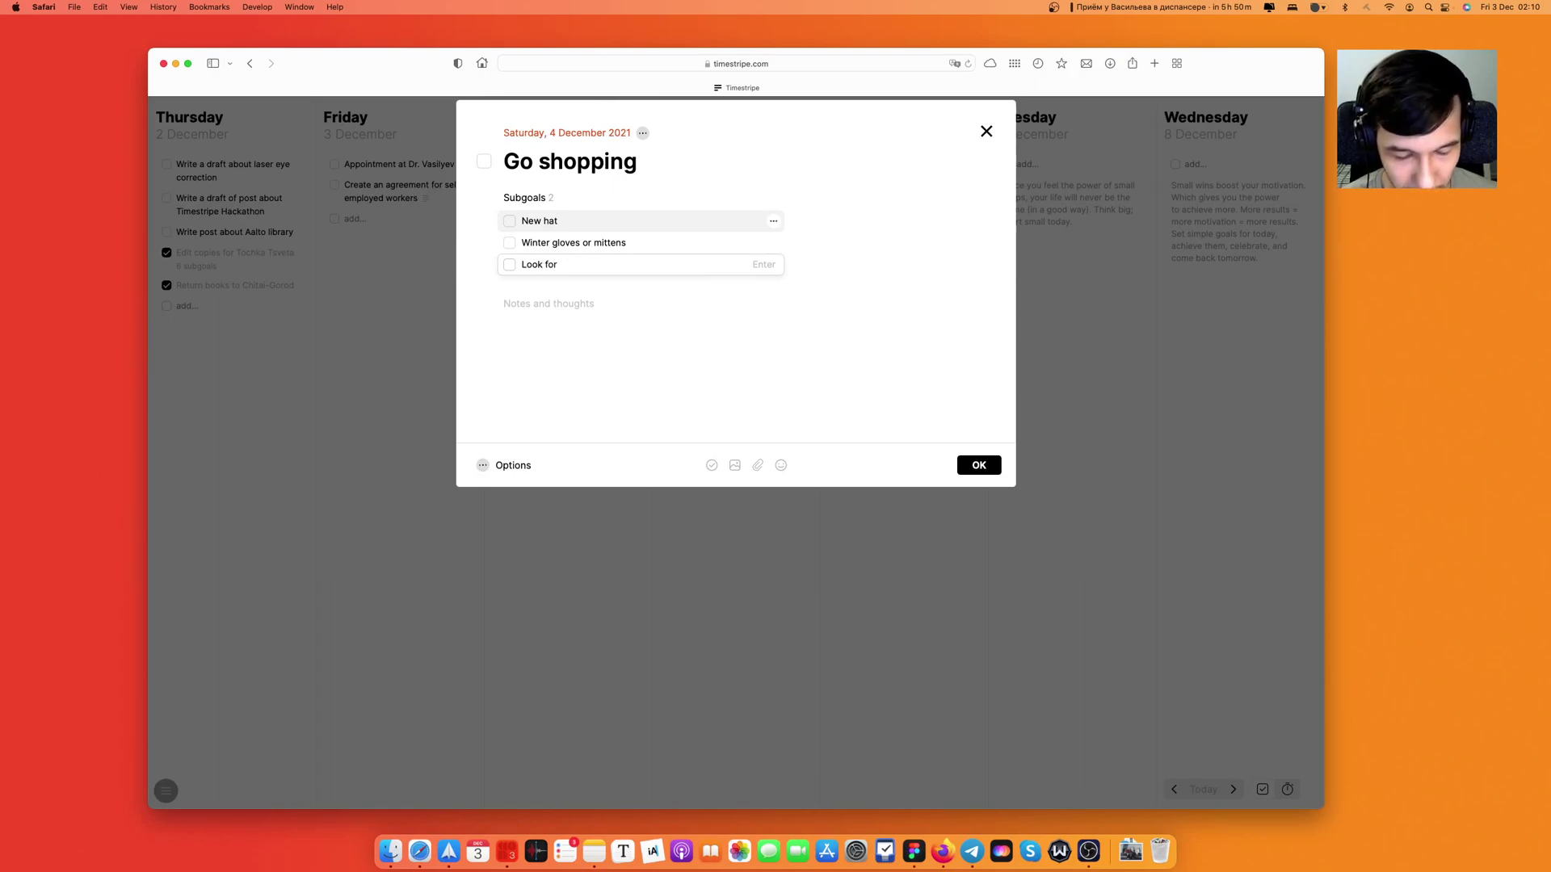
pyautogui.write('new sneakers')
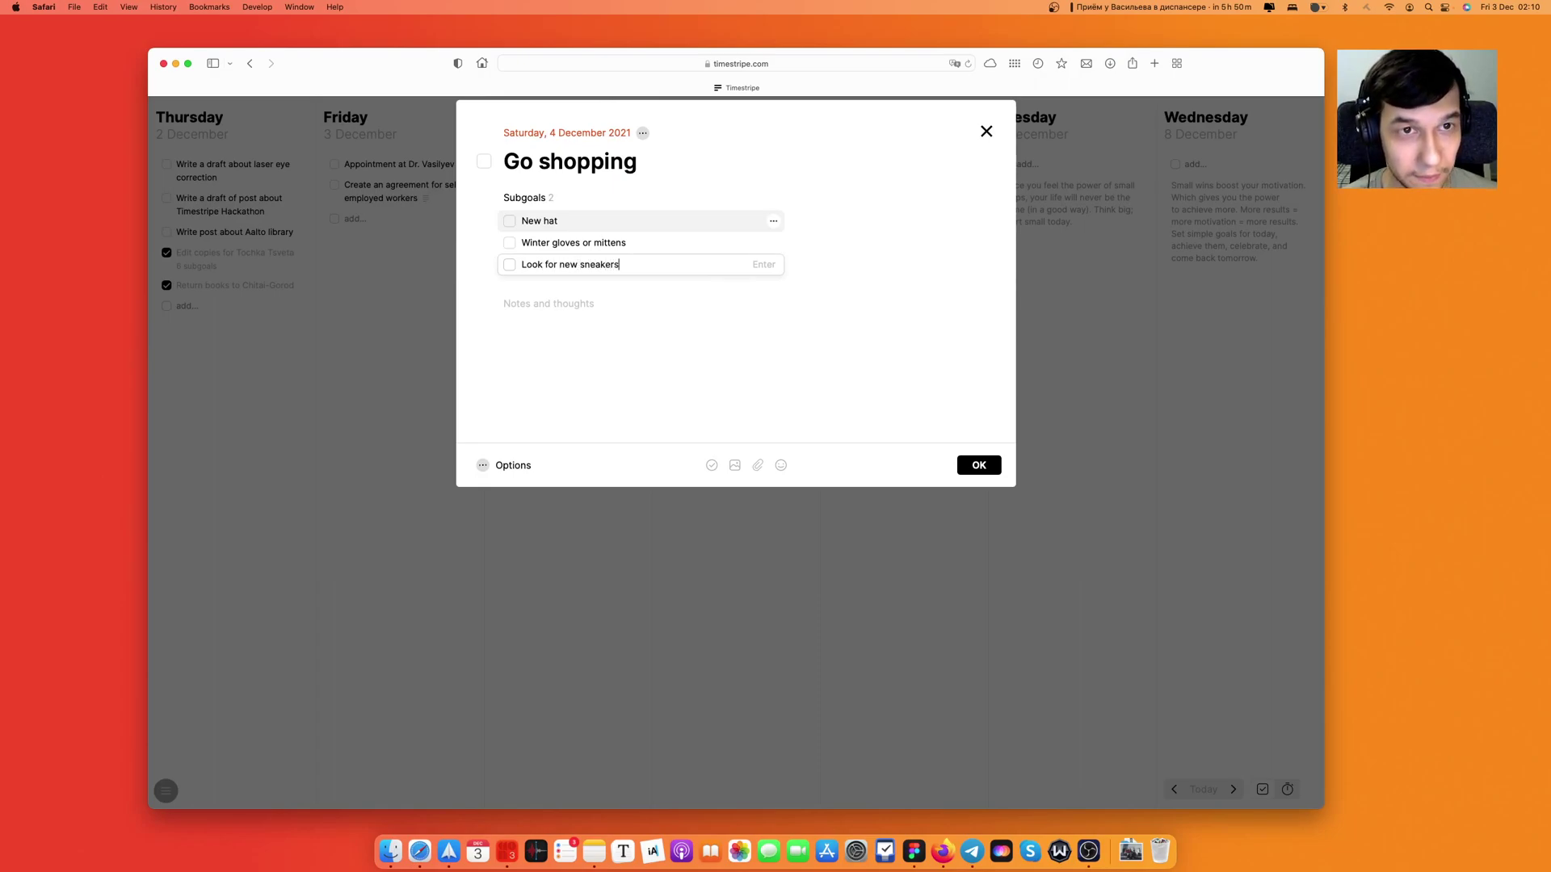
pyautogui.write(' at Nike')
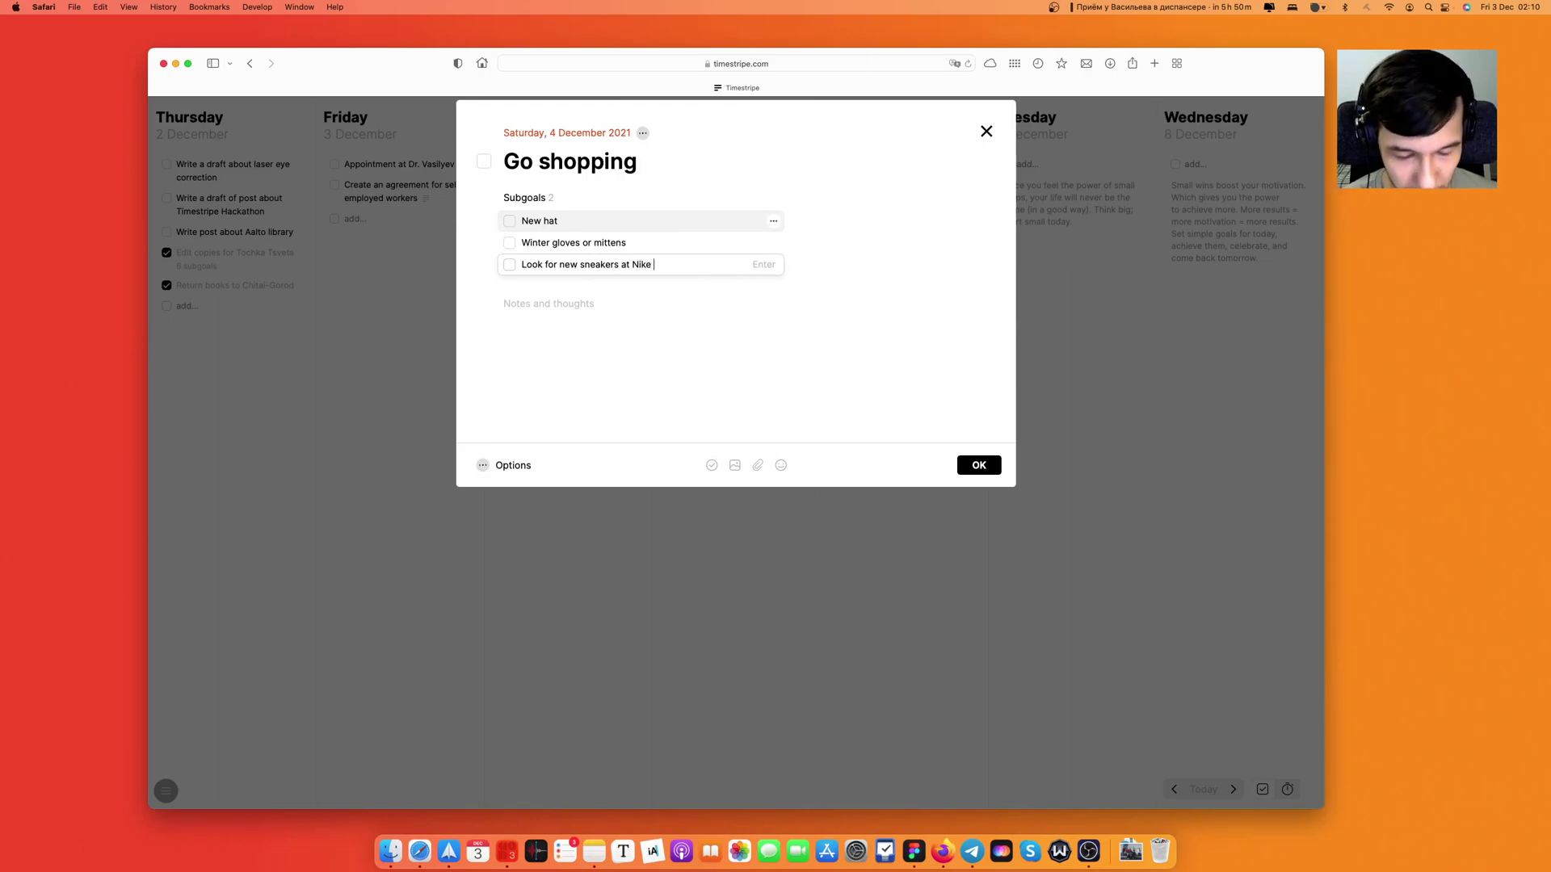
pyautogui.write(' store')
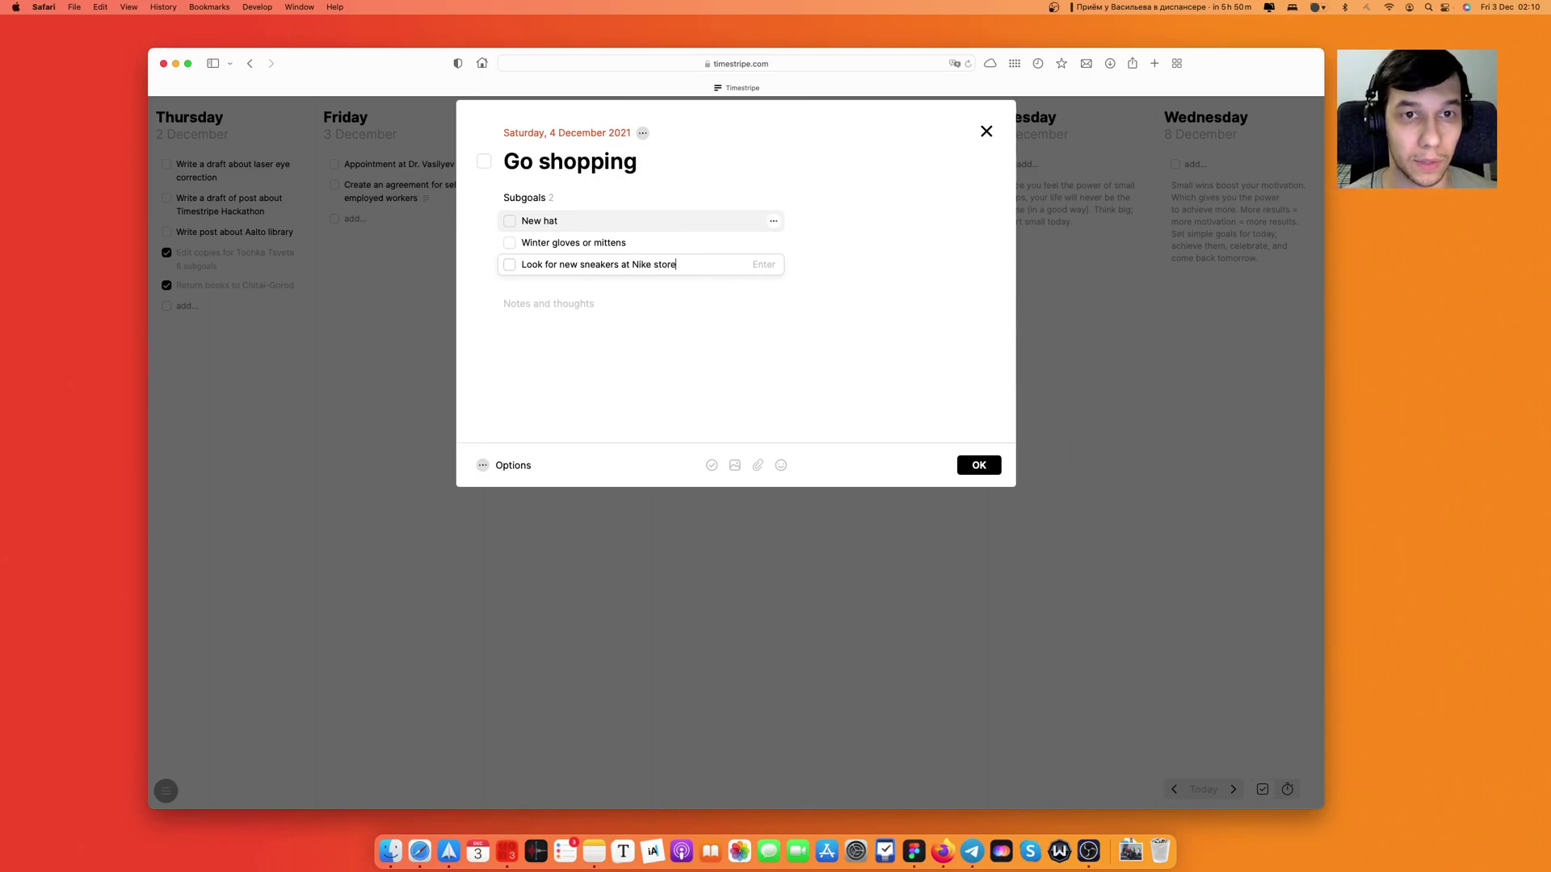
pyautogui.press('Return')
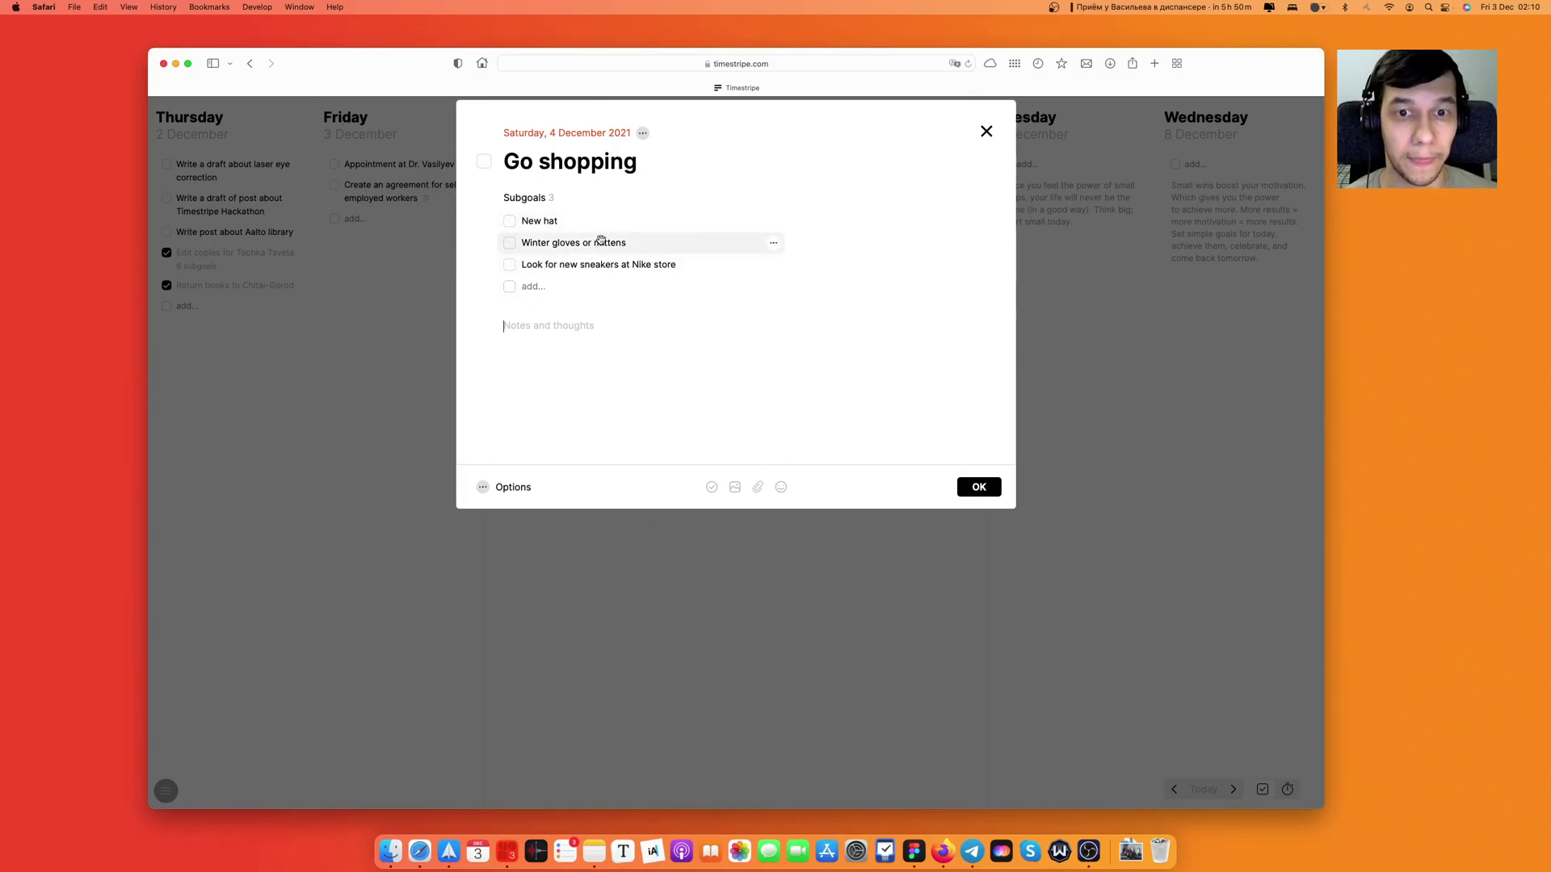
# Close the Go shopping card and expand its '3 subgoals' in Saturday's column.
pyautogui.click(993, 492)
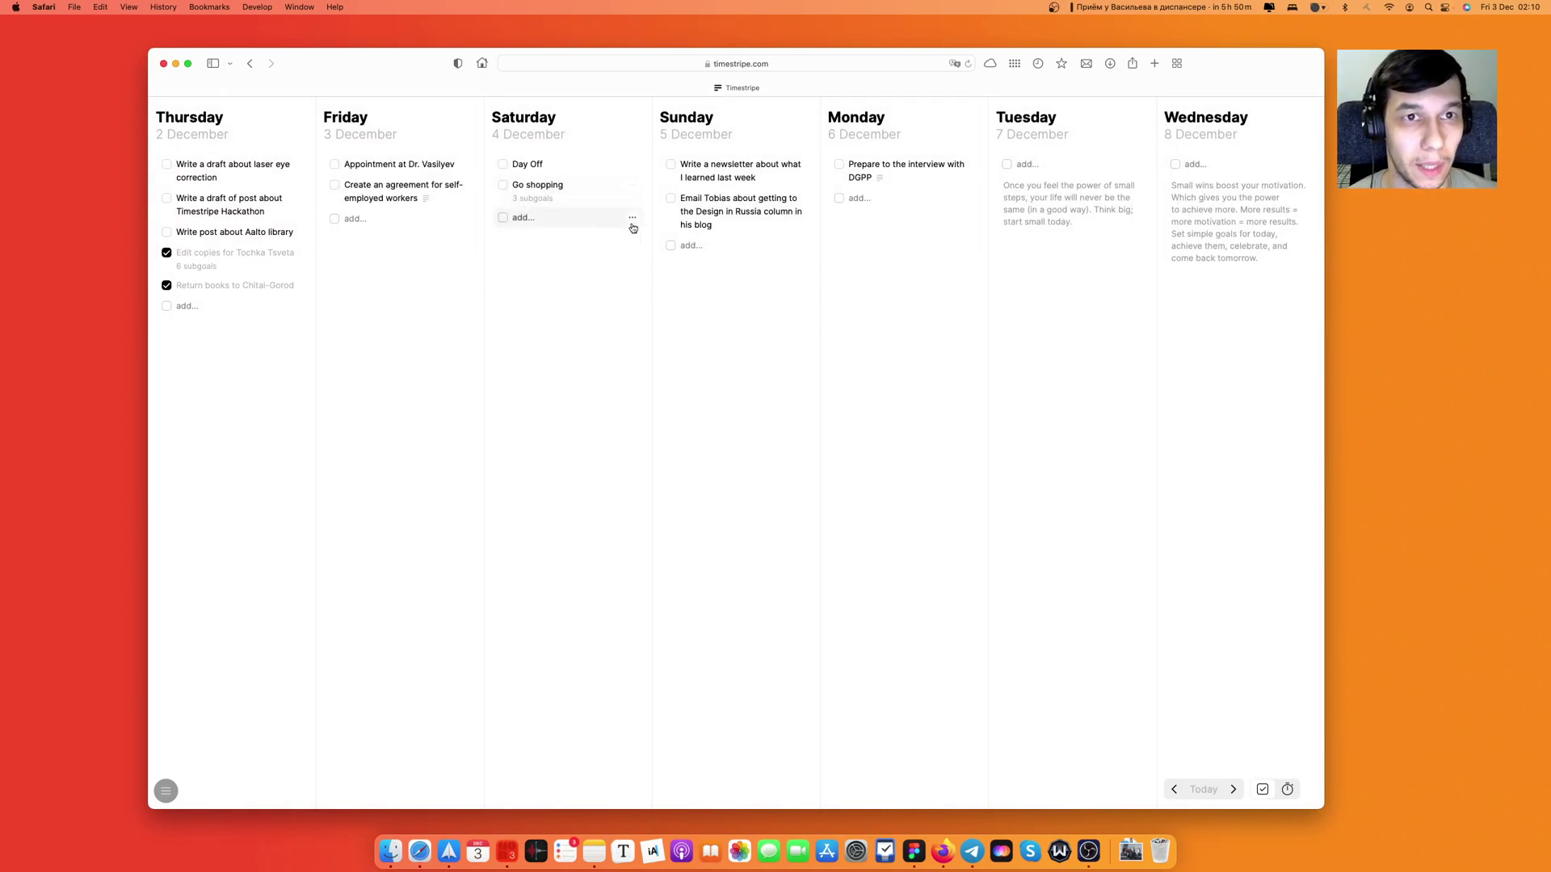
pyautogui.click(529, 200)
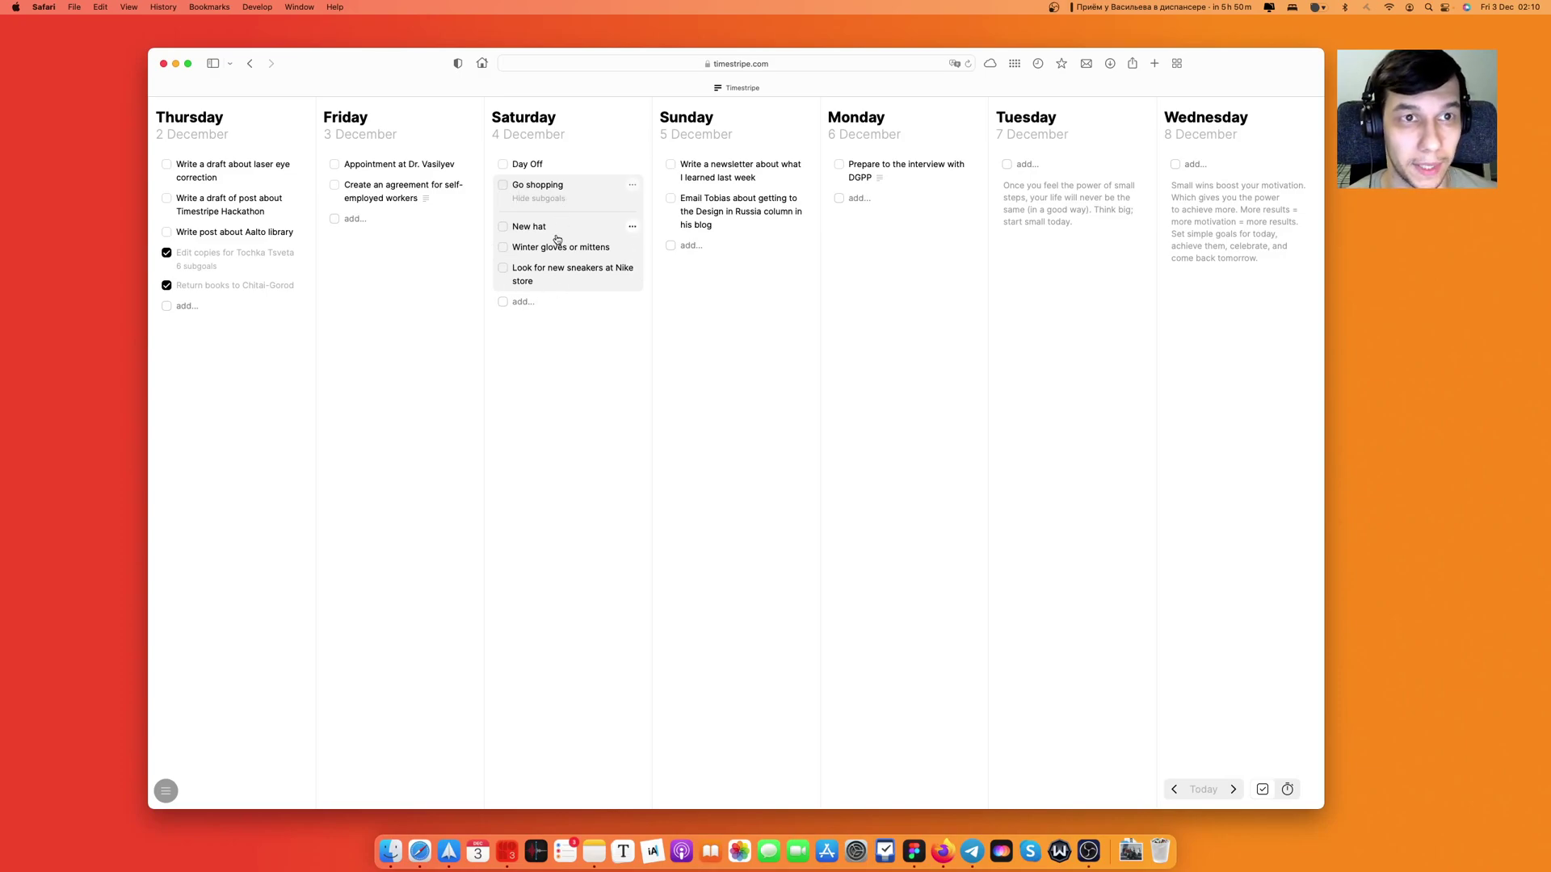
# Give the Go shopping card a green colour label from its options menu.
pyautogui.click(633, 187)
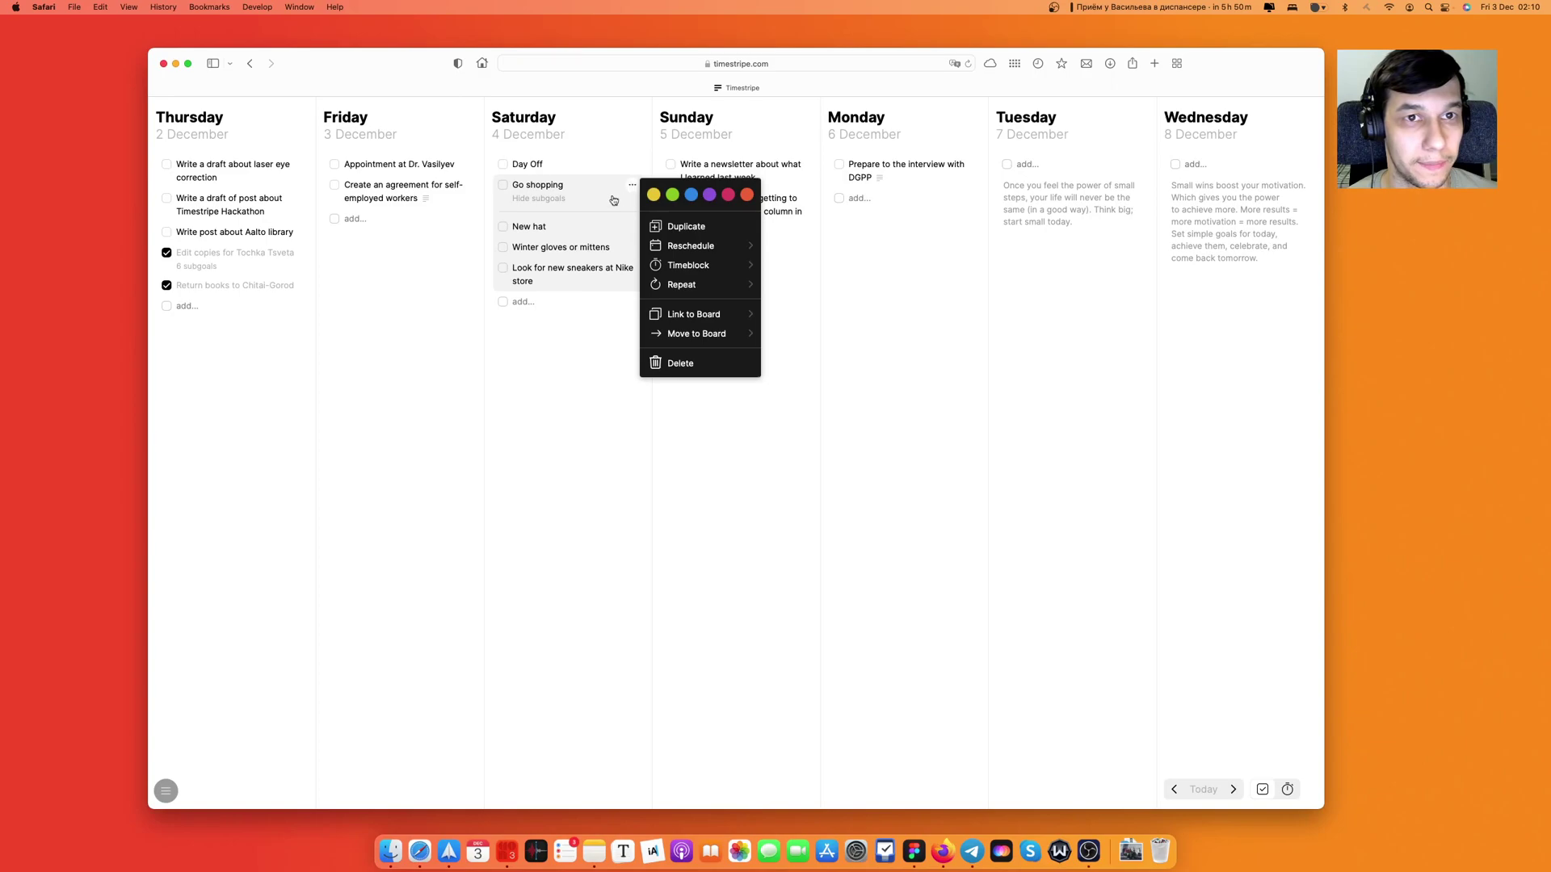
pyautogui.click(670, 194)
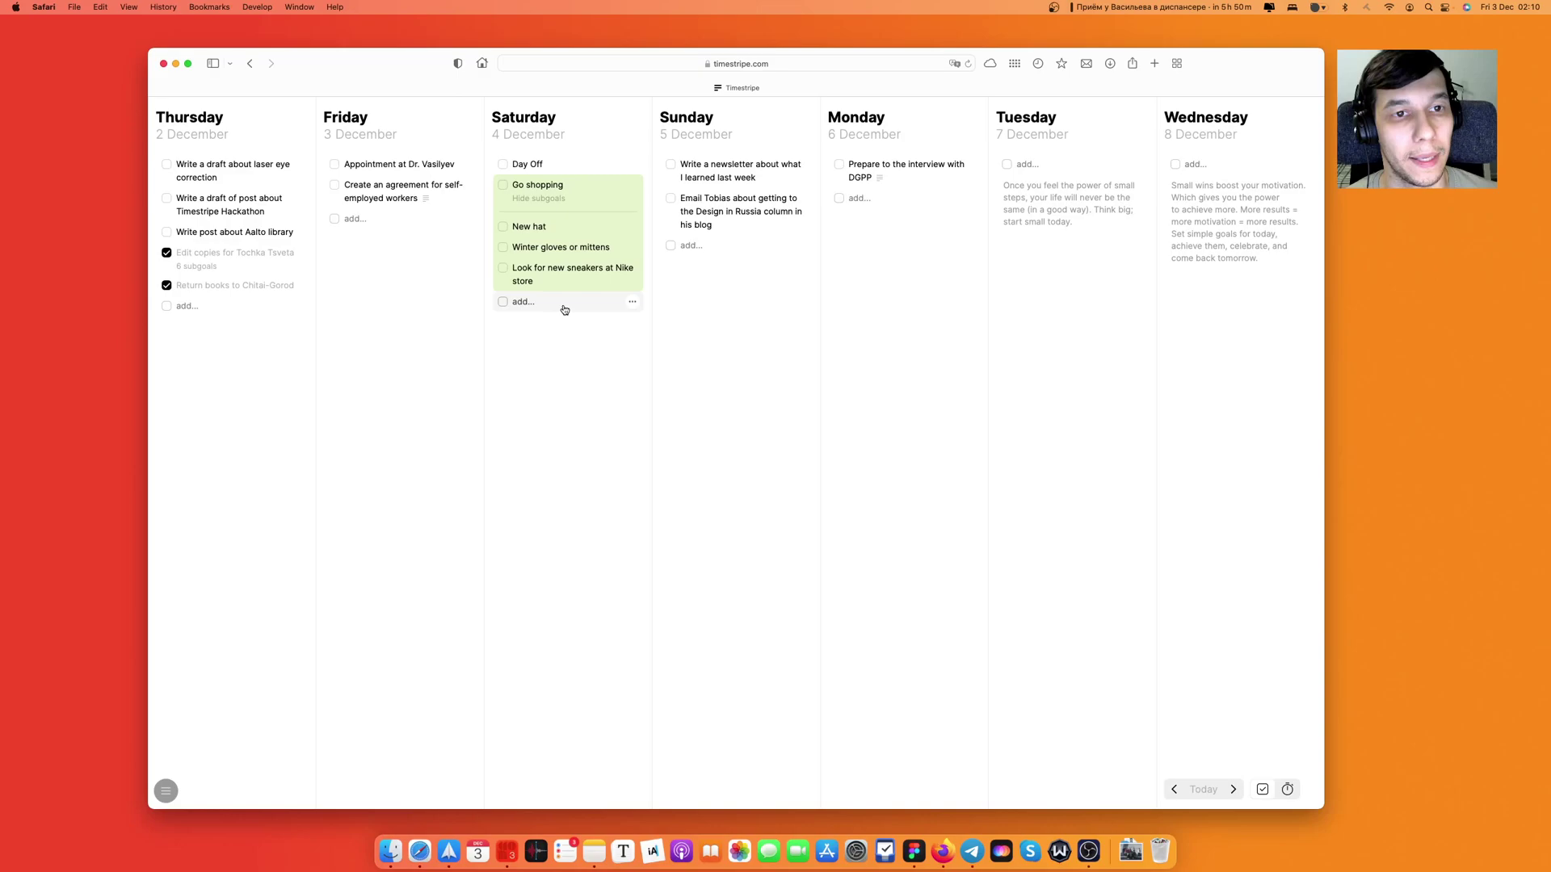
# Reschedule the Nike sneakers subgoal to Sunday 5 December, timeblocked 12:00–13:30, and colour it pink.
pyautogui.click(632, 267)
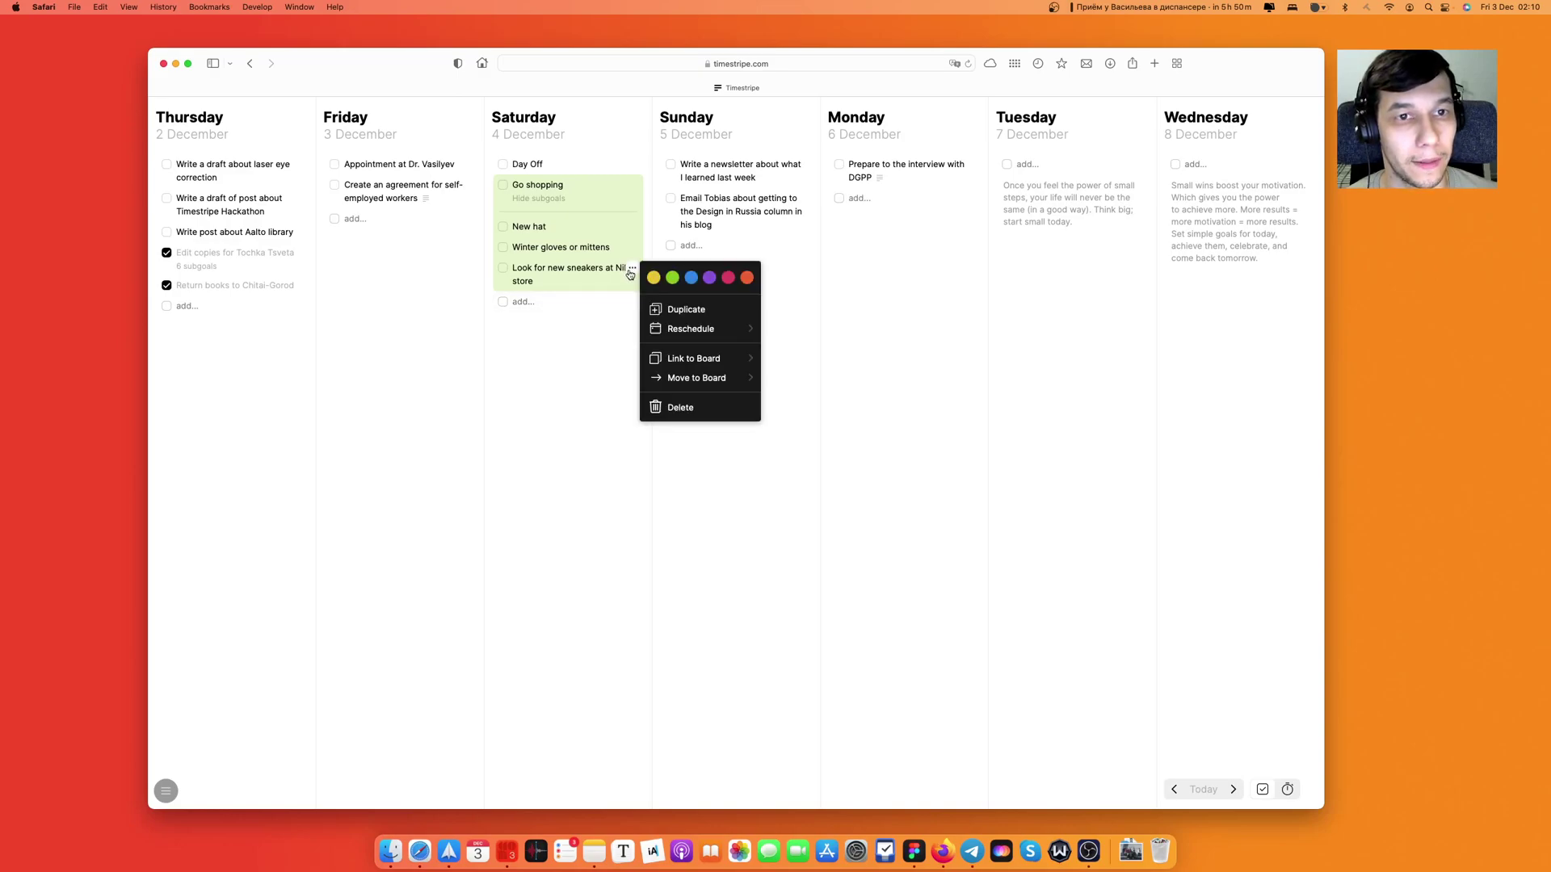
pyautogui.moveTo(722, 330)
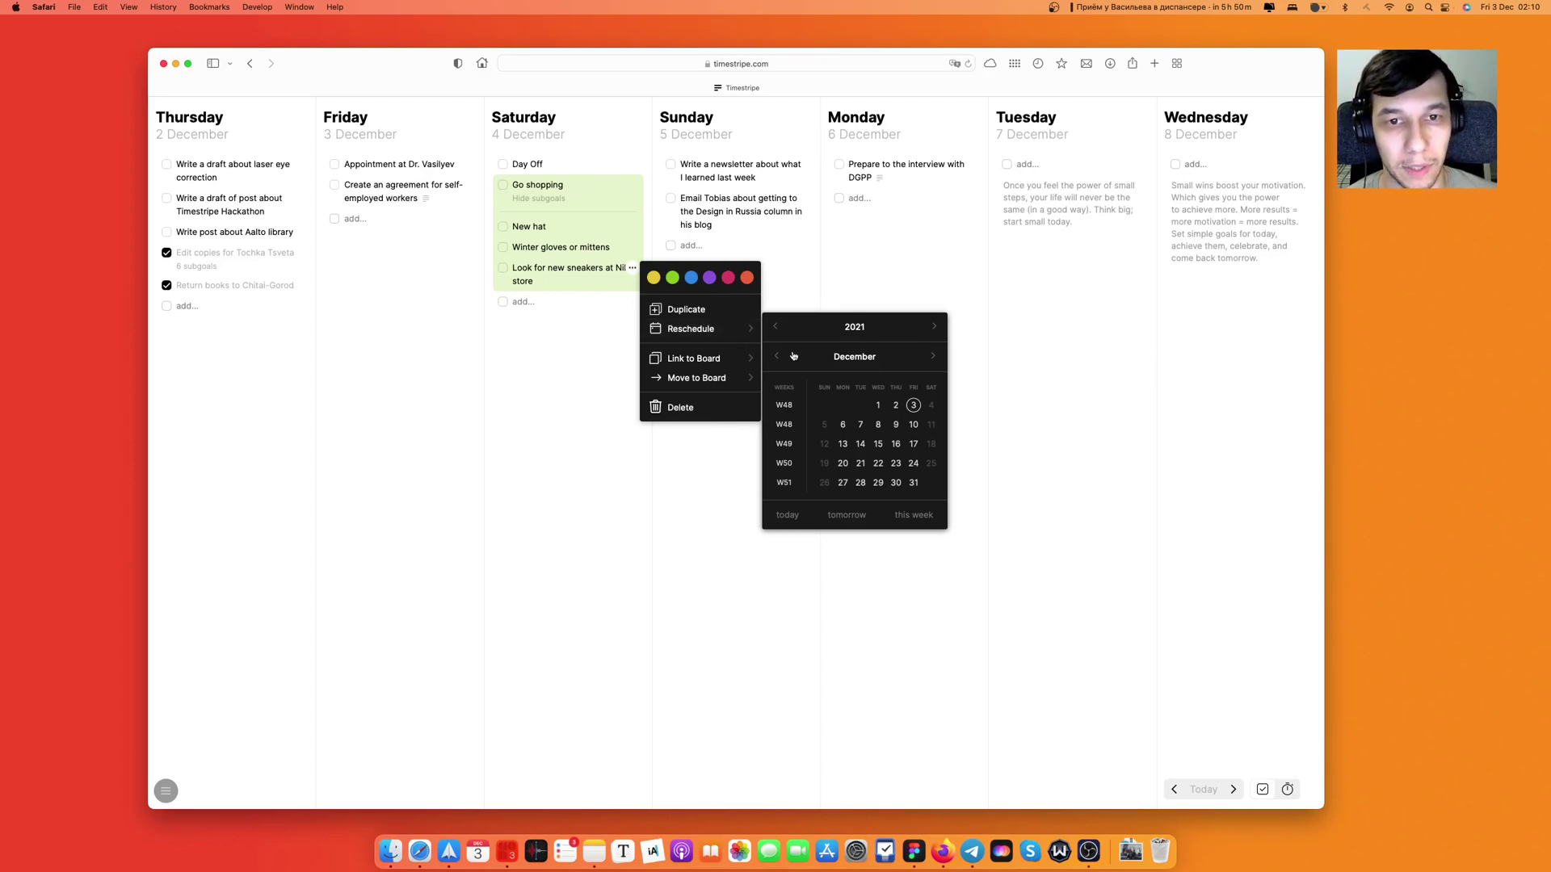
pyautogui.click(823, 426)
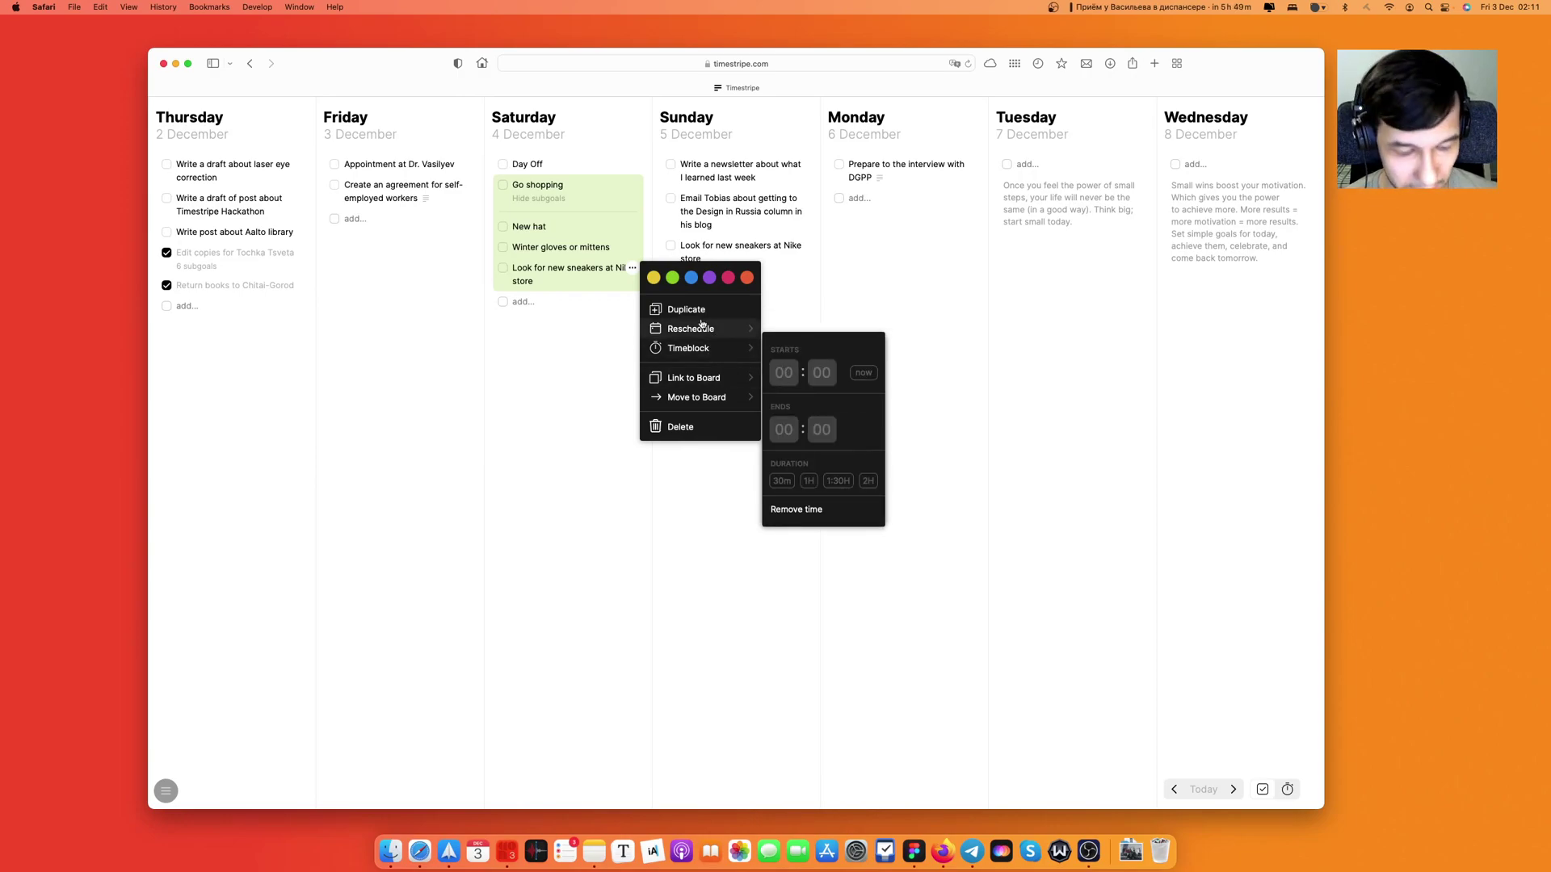
pyautogui.click(784, 373)
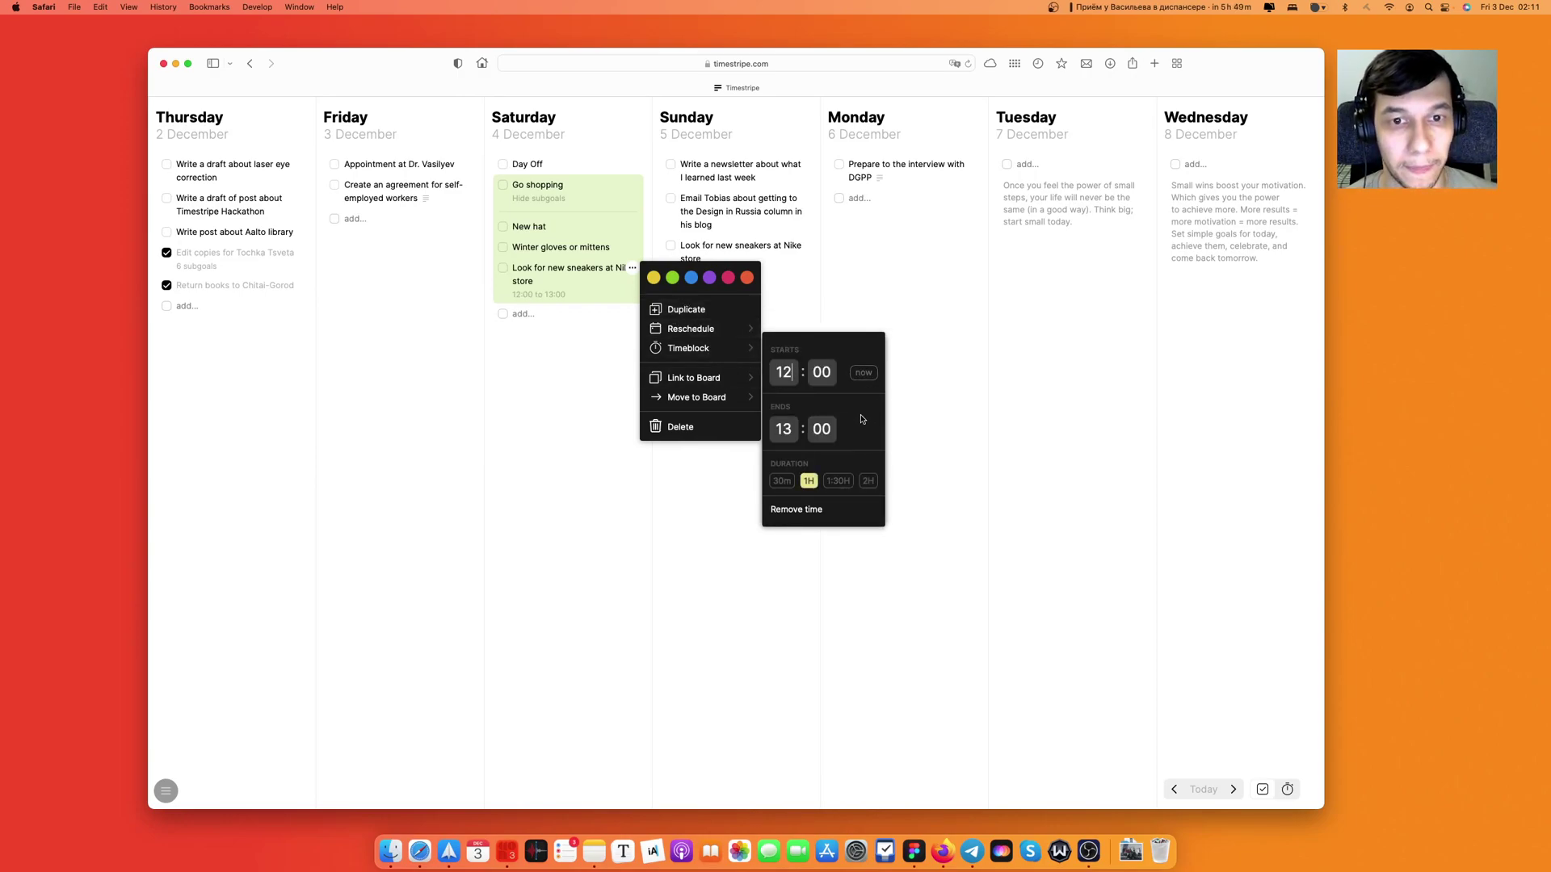
pyautogui.click(838, 481)
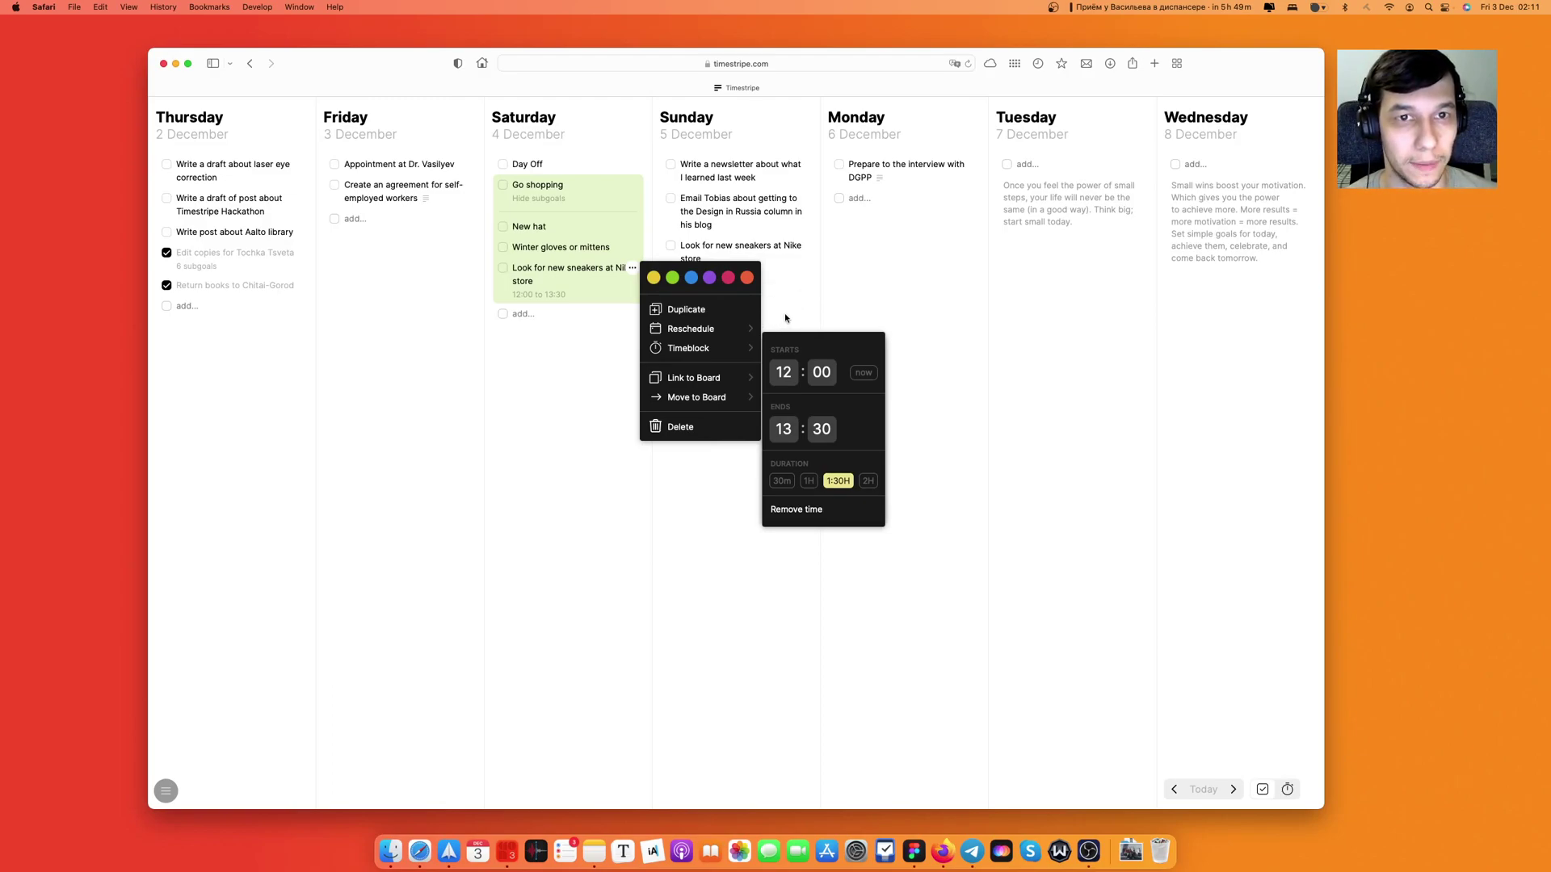
pyautogui.click(752, 329)
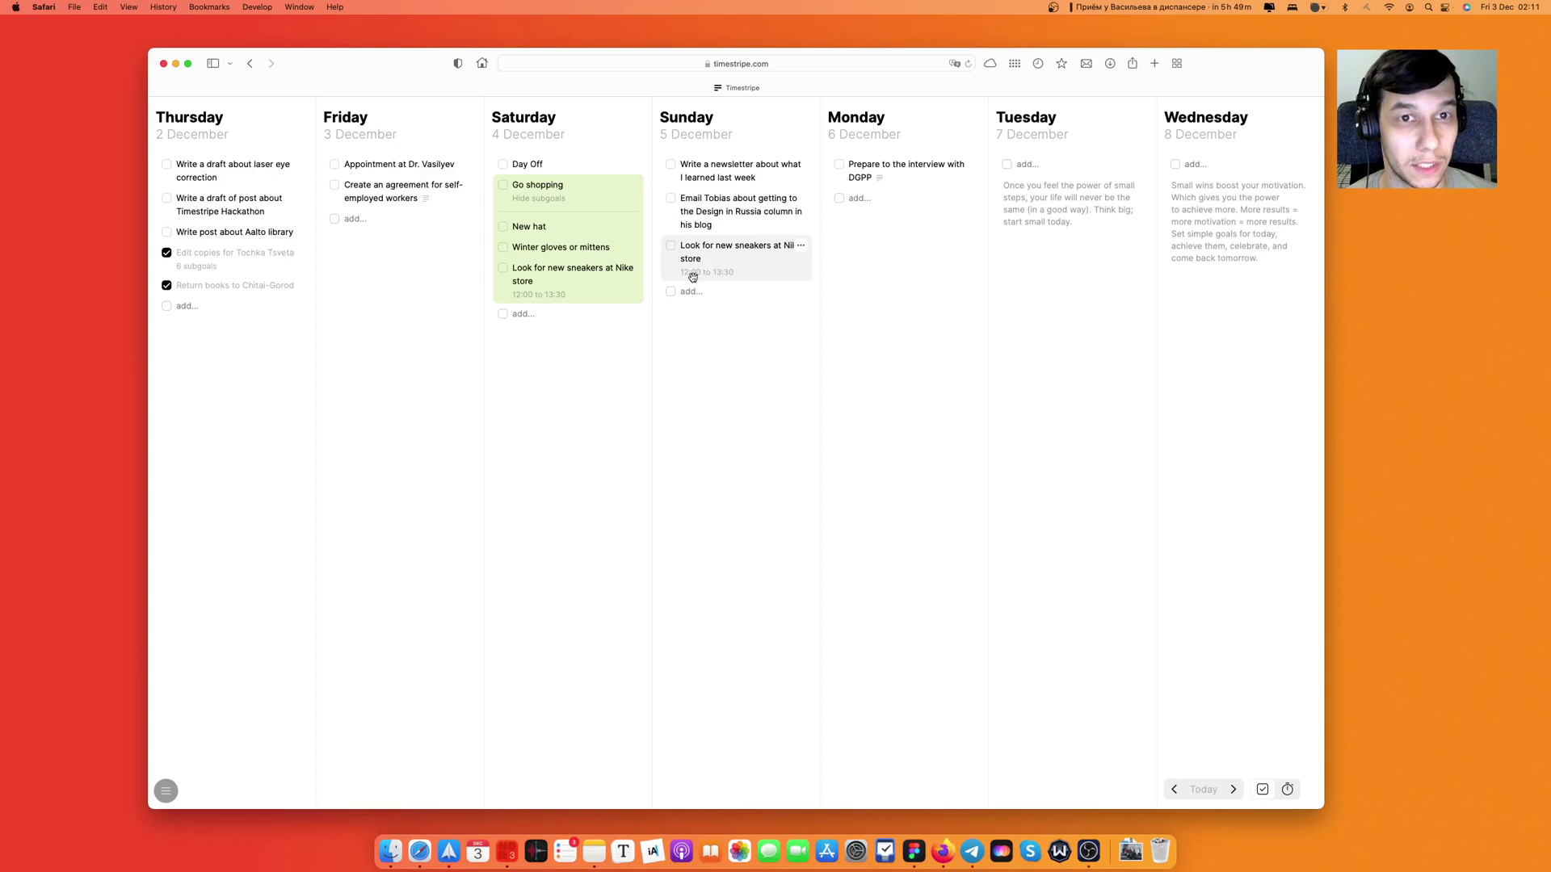
pyautogui.click(800, 246)
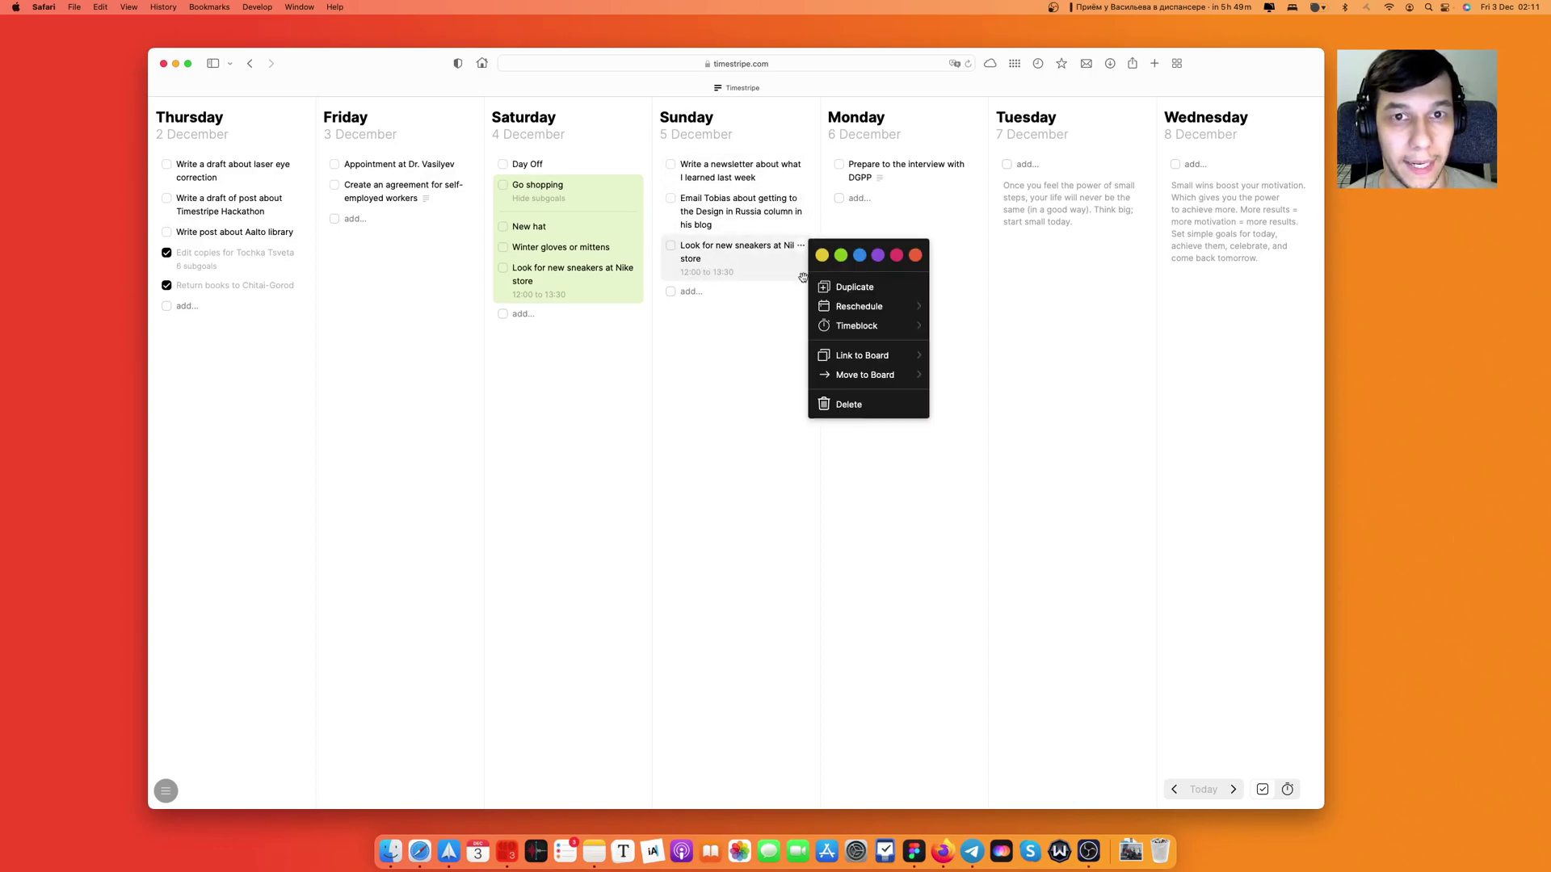
pyautogui.click(885, 255)
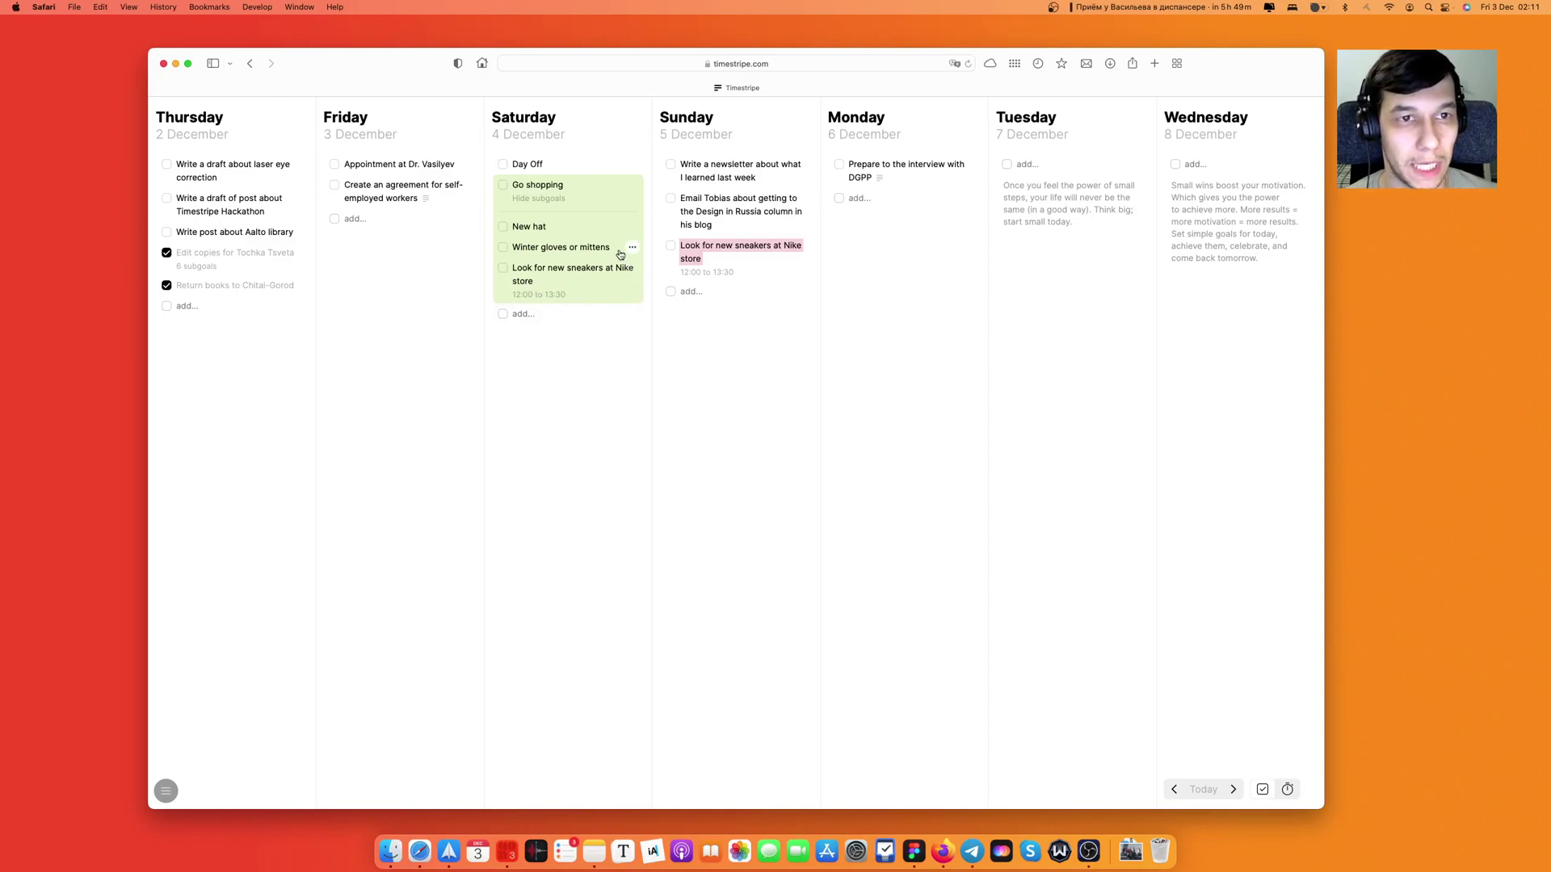
# Reschedule 'Winter gloves or mittens' to Sunday 5 December with an 11:00–11:30 time block.
pyautogui.click(632, 249)
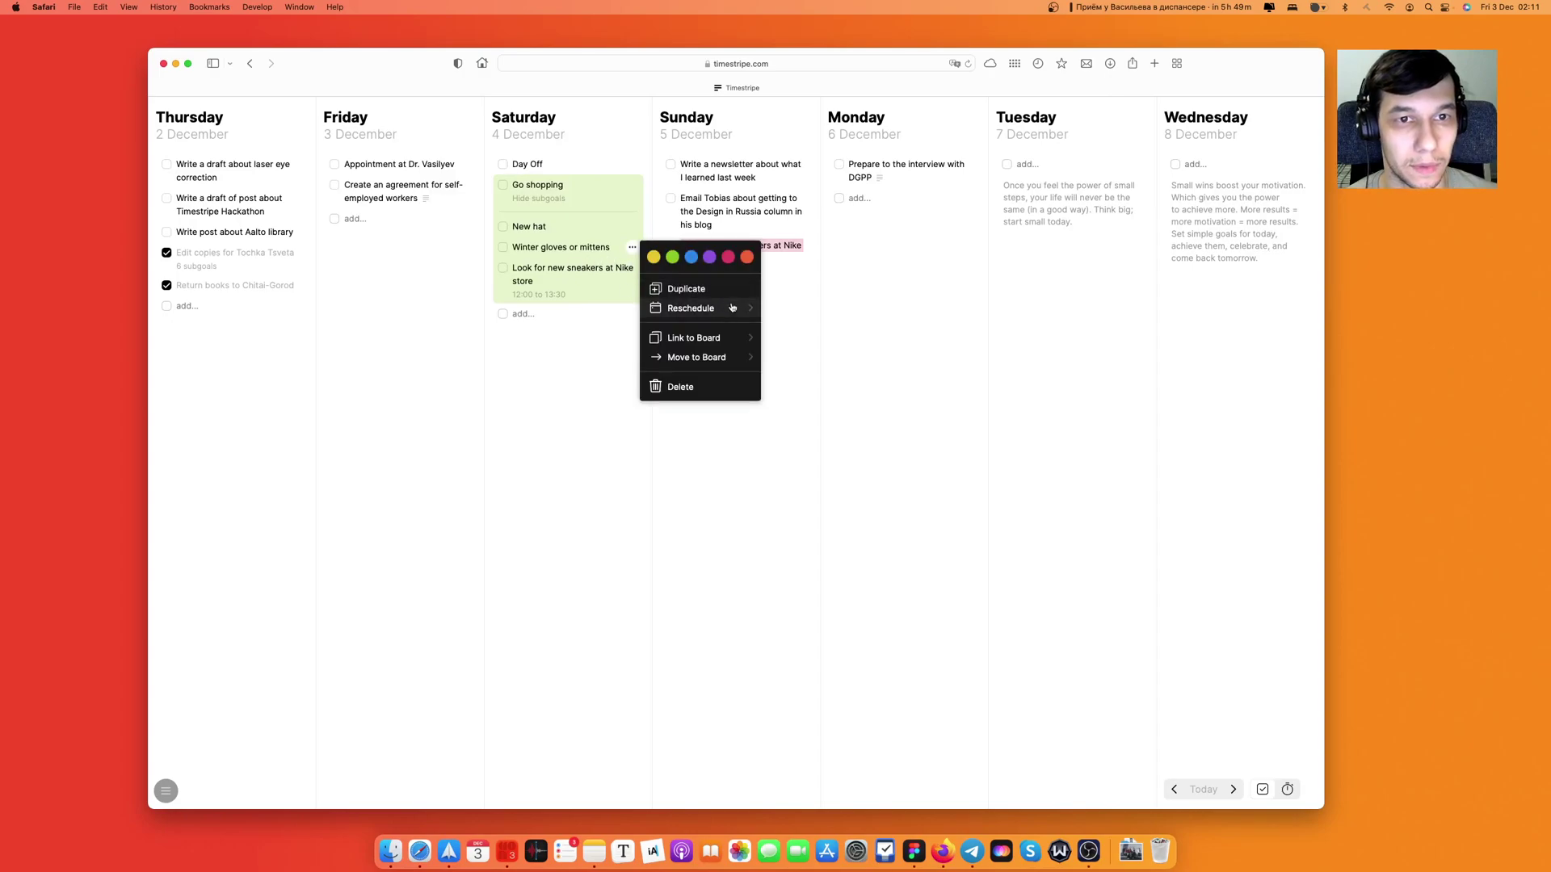
pyautogui.moveTo(699, 308)
pyautogui.click(825, 405)
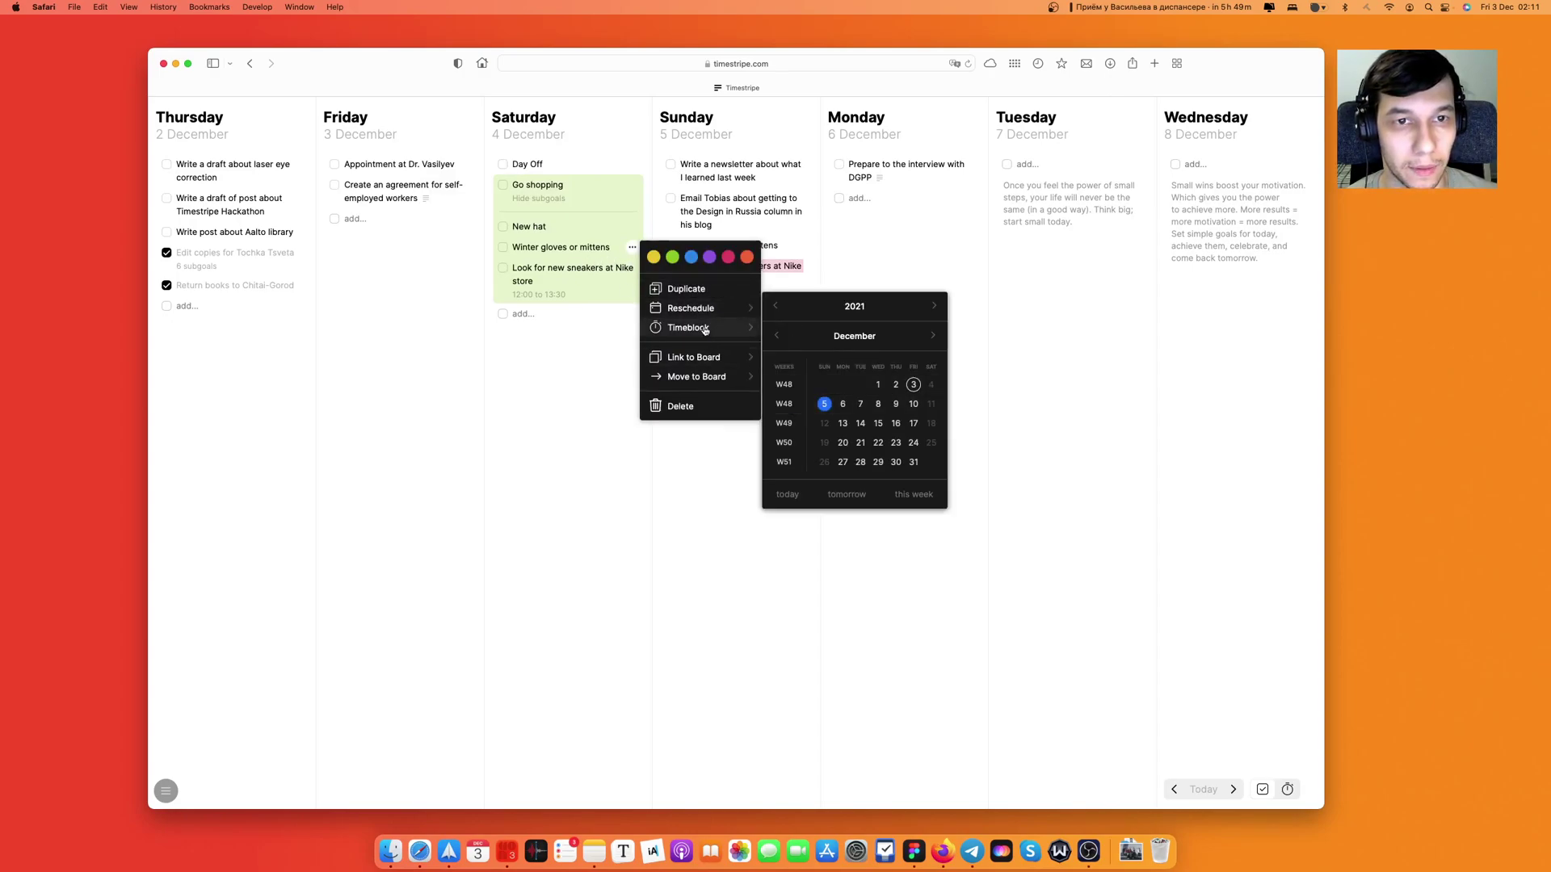
pyautogui.moveTo(764, 338)
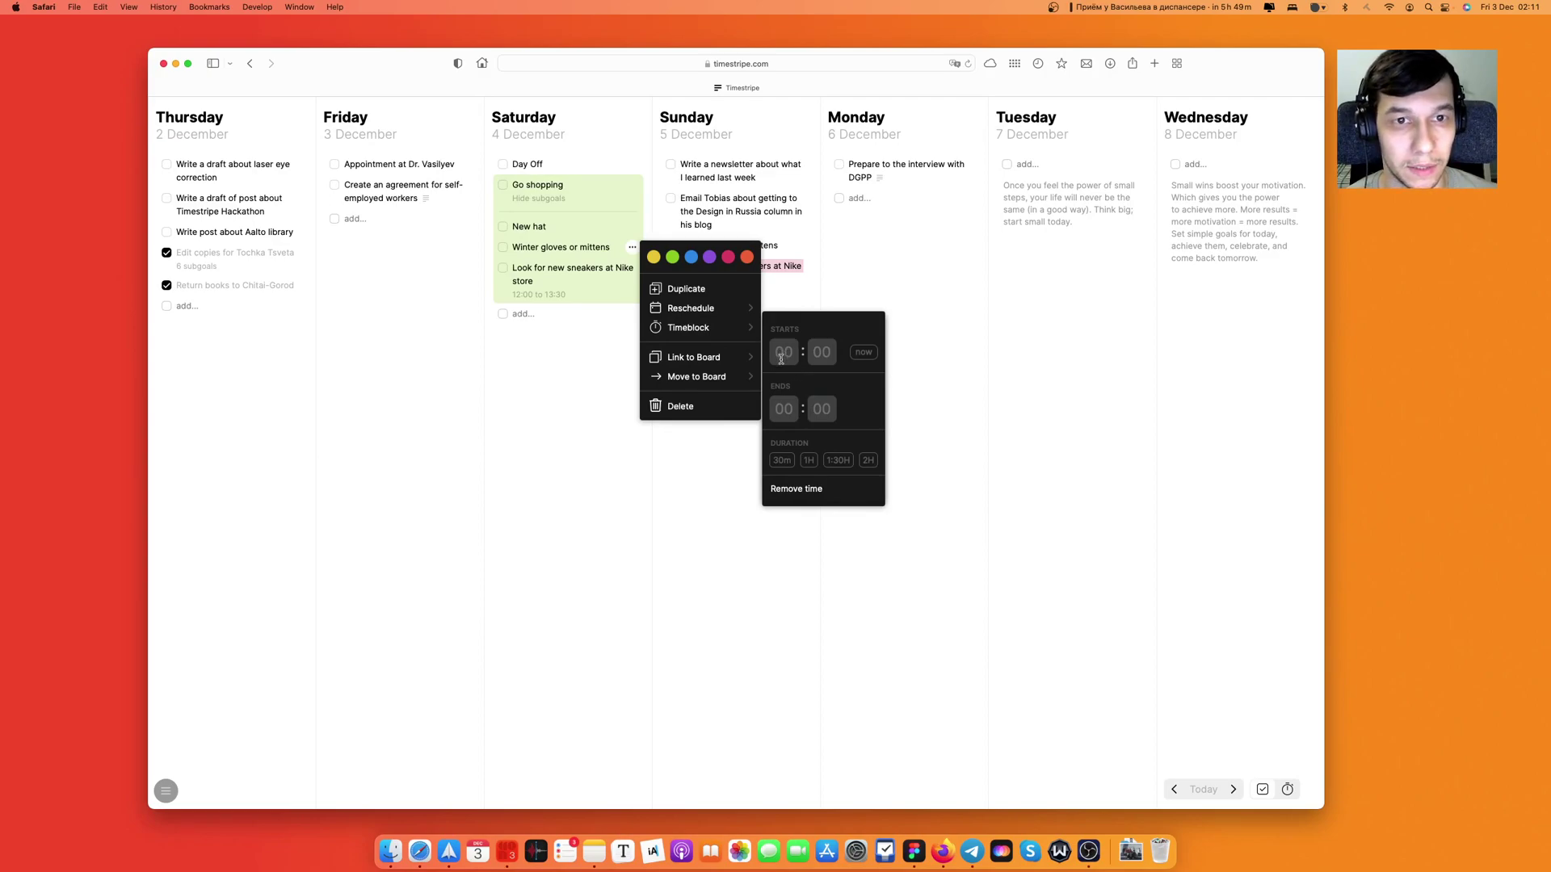
pyautogui.click(777, 401)
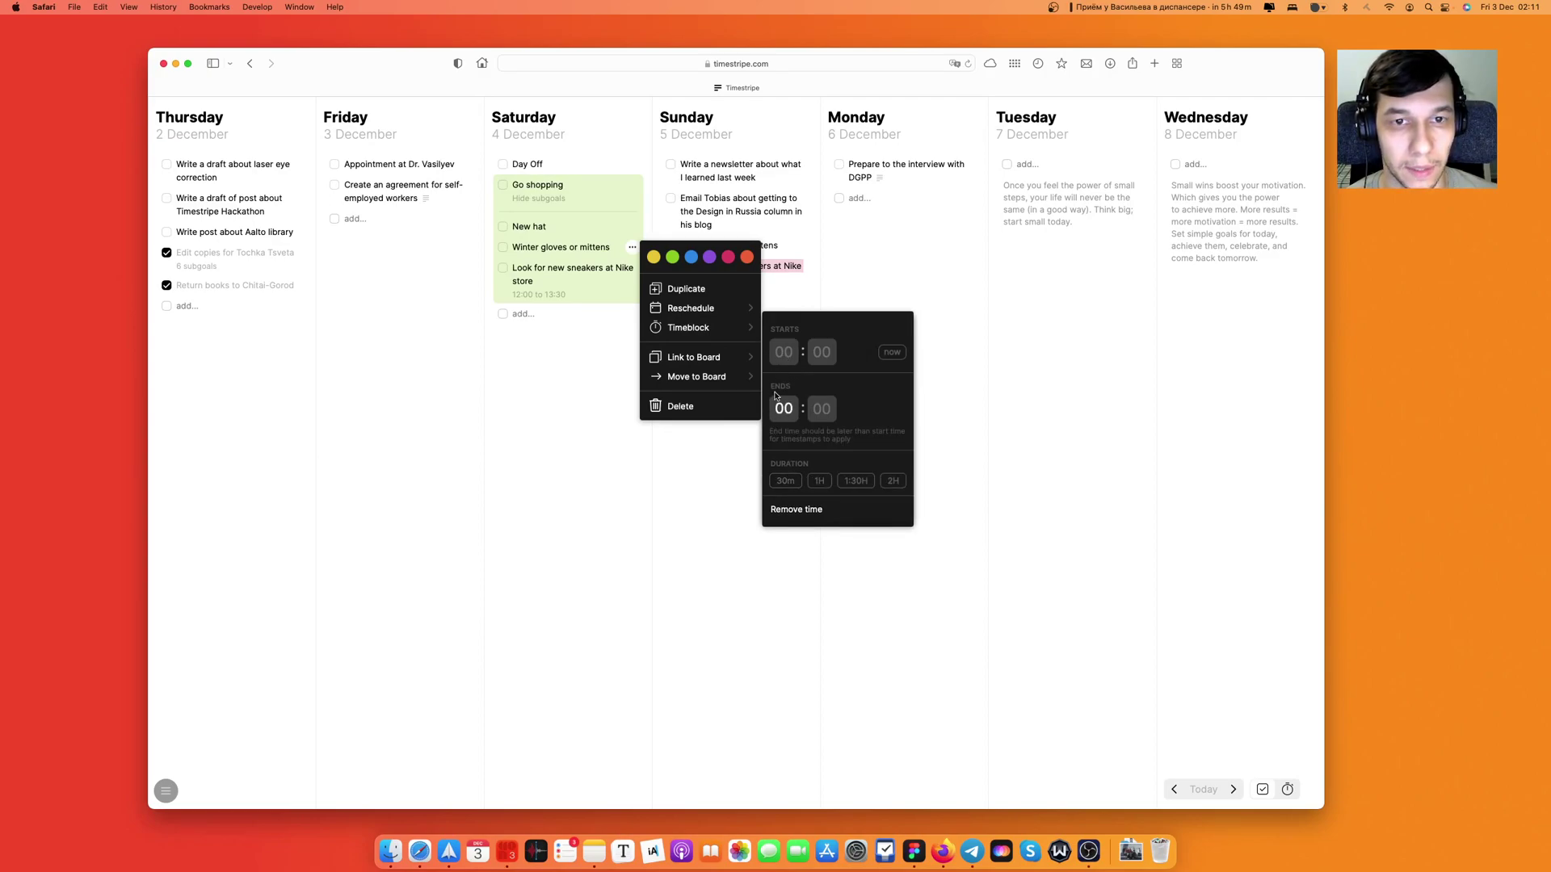
pyautogui.write('1')
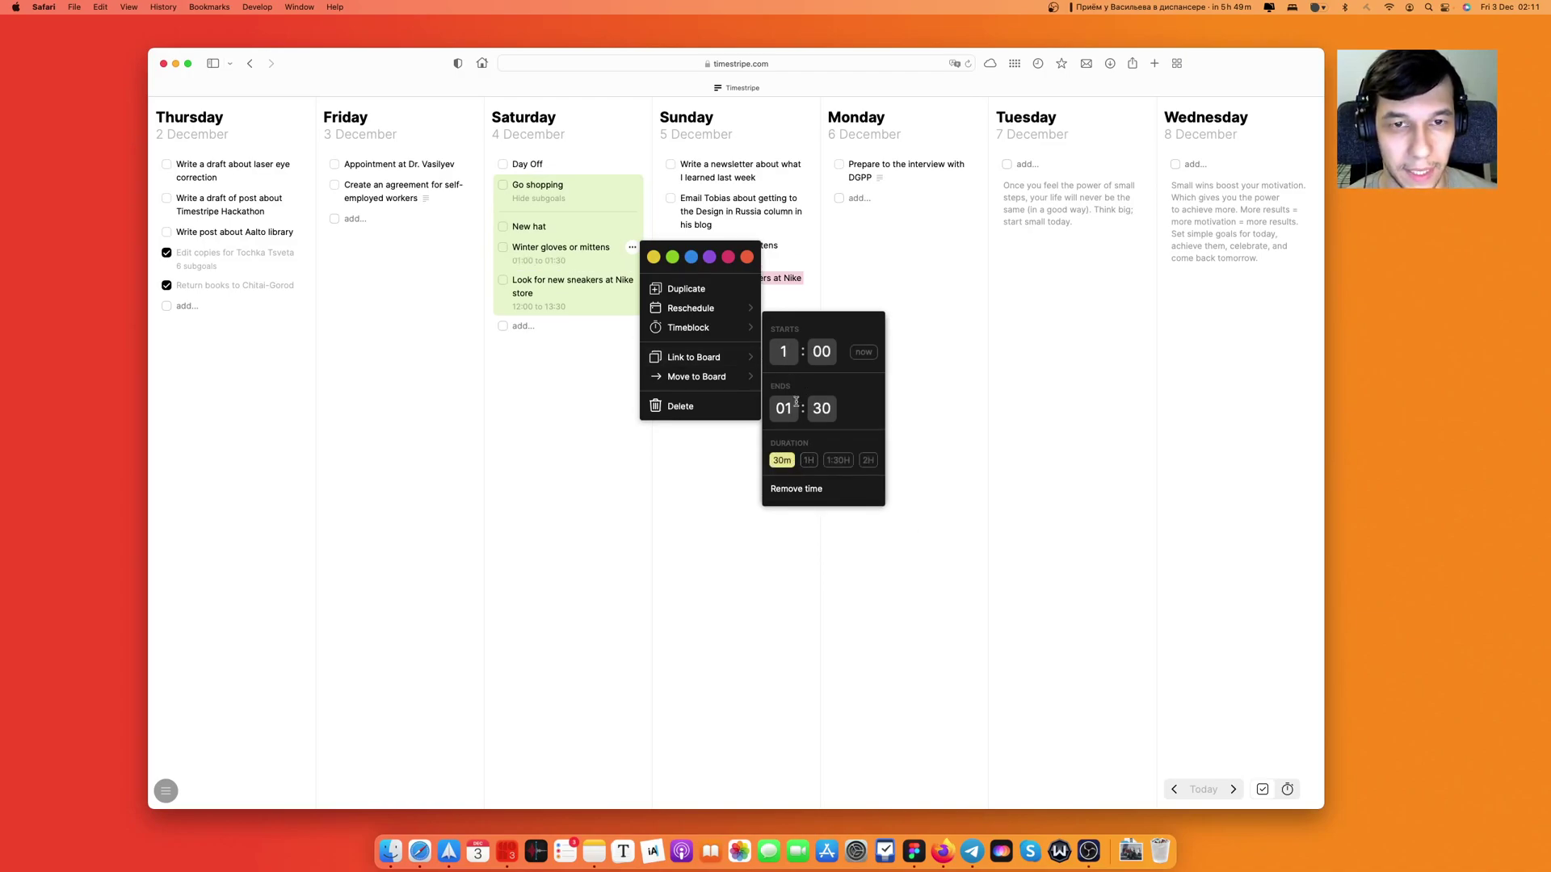
pyautogui.write('1')
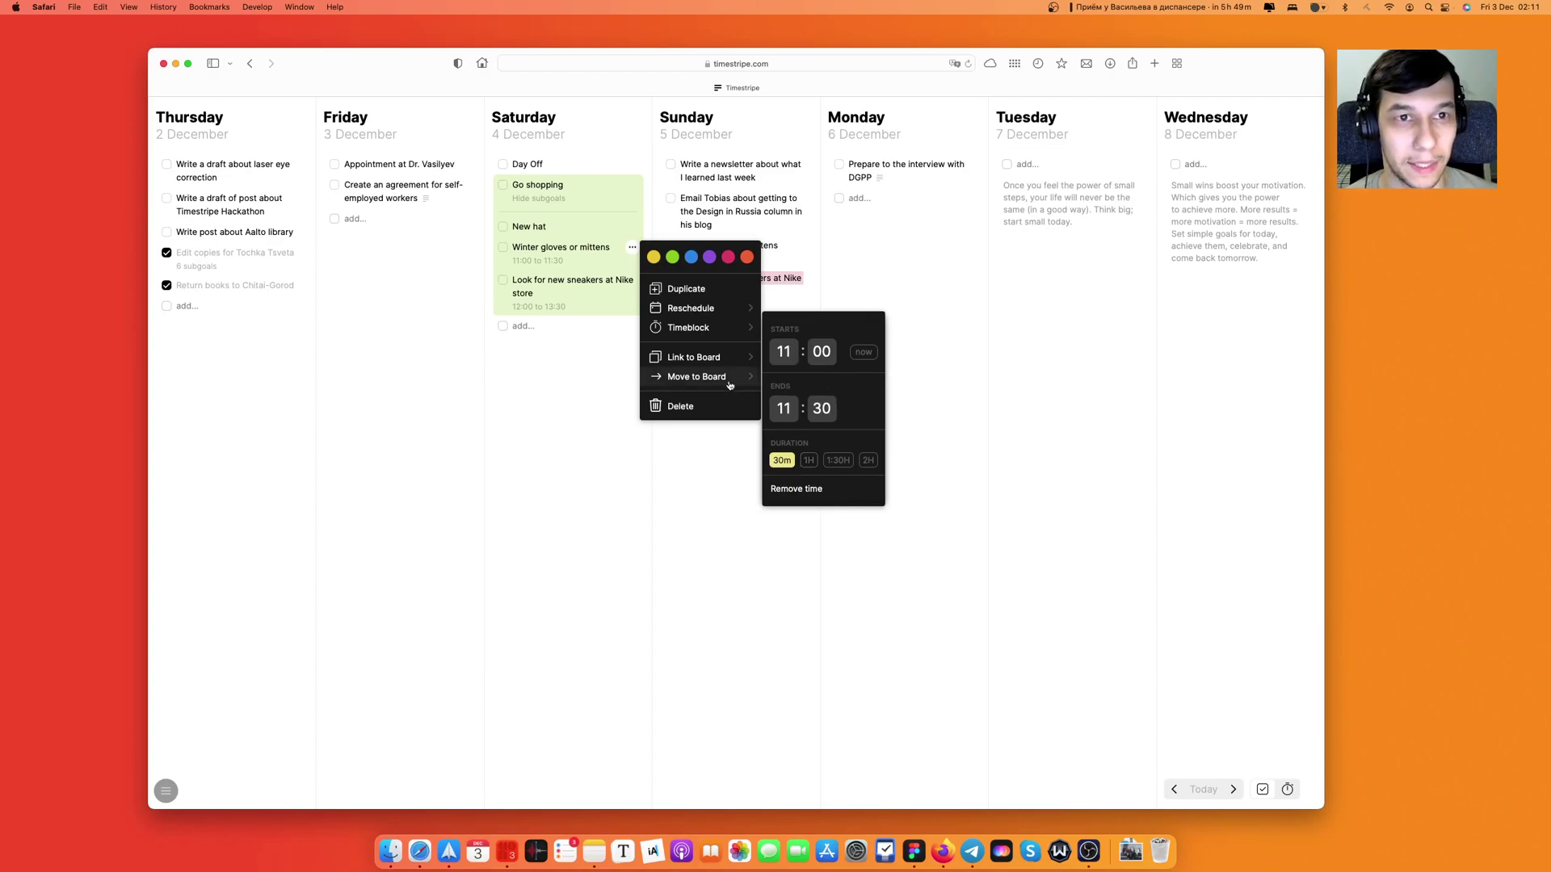
pyautogui.click(593, 379)
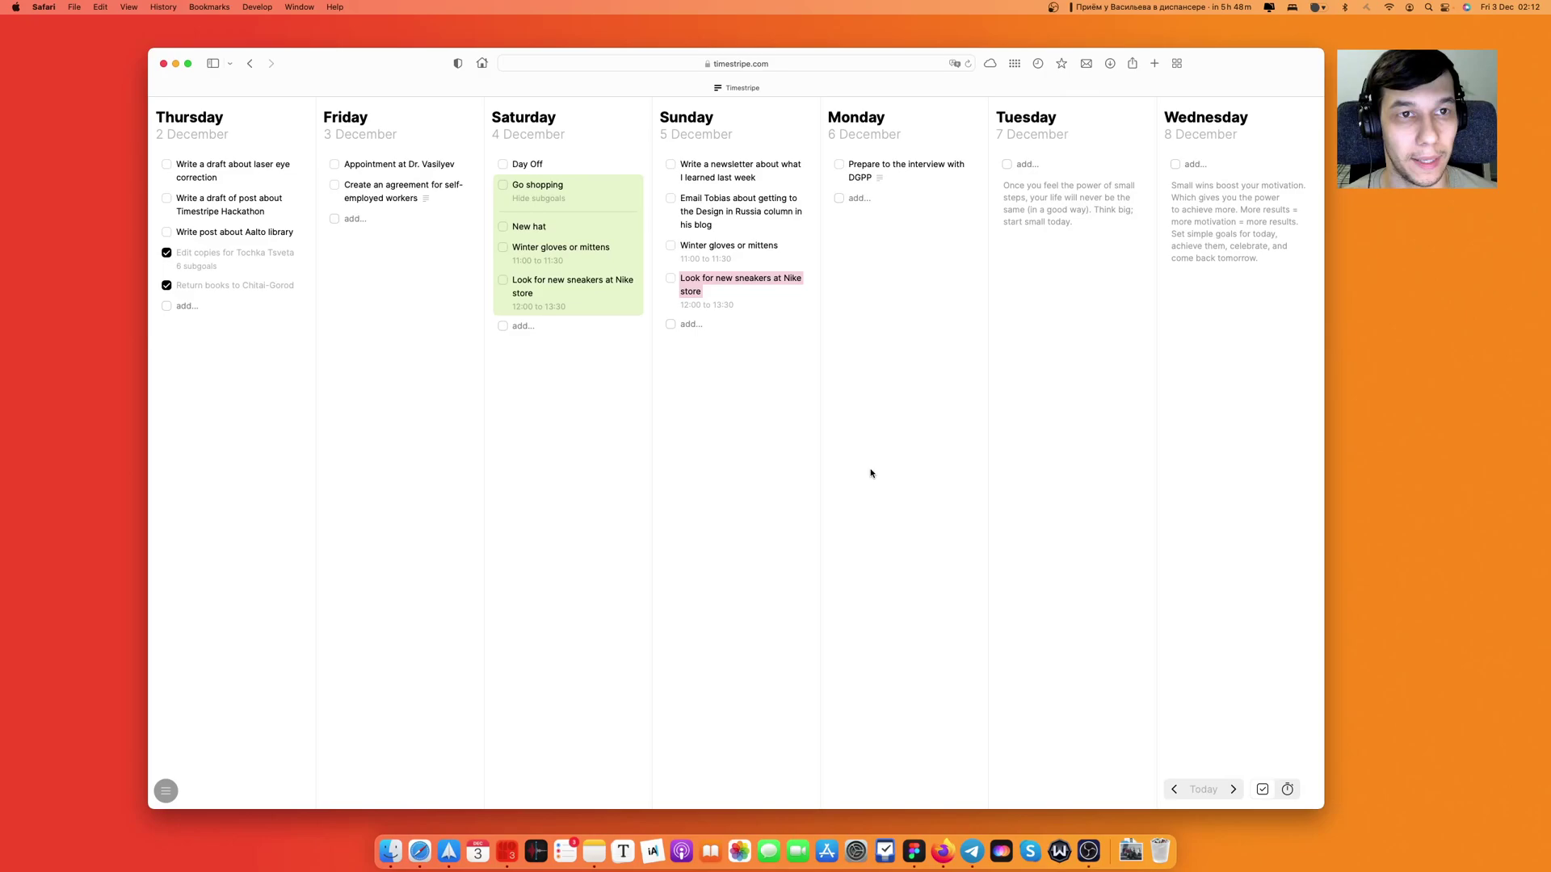
# In the hourly timeline, drag the Winter gloves block to Saturday at 11:00, then return to the day list.
pyautogui.click(1289, 790)
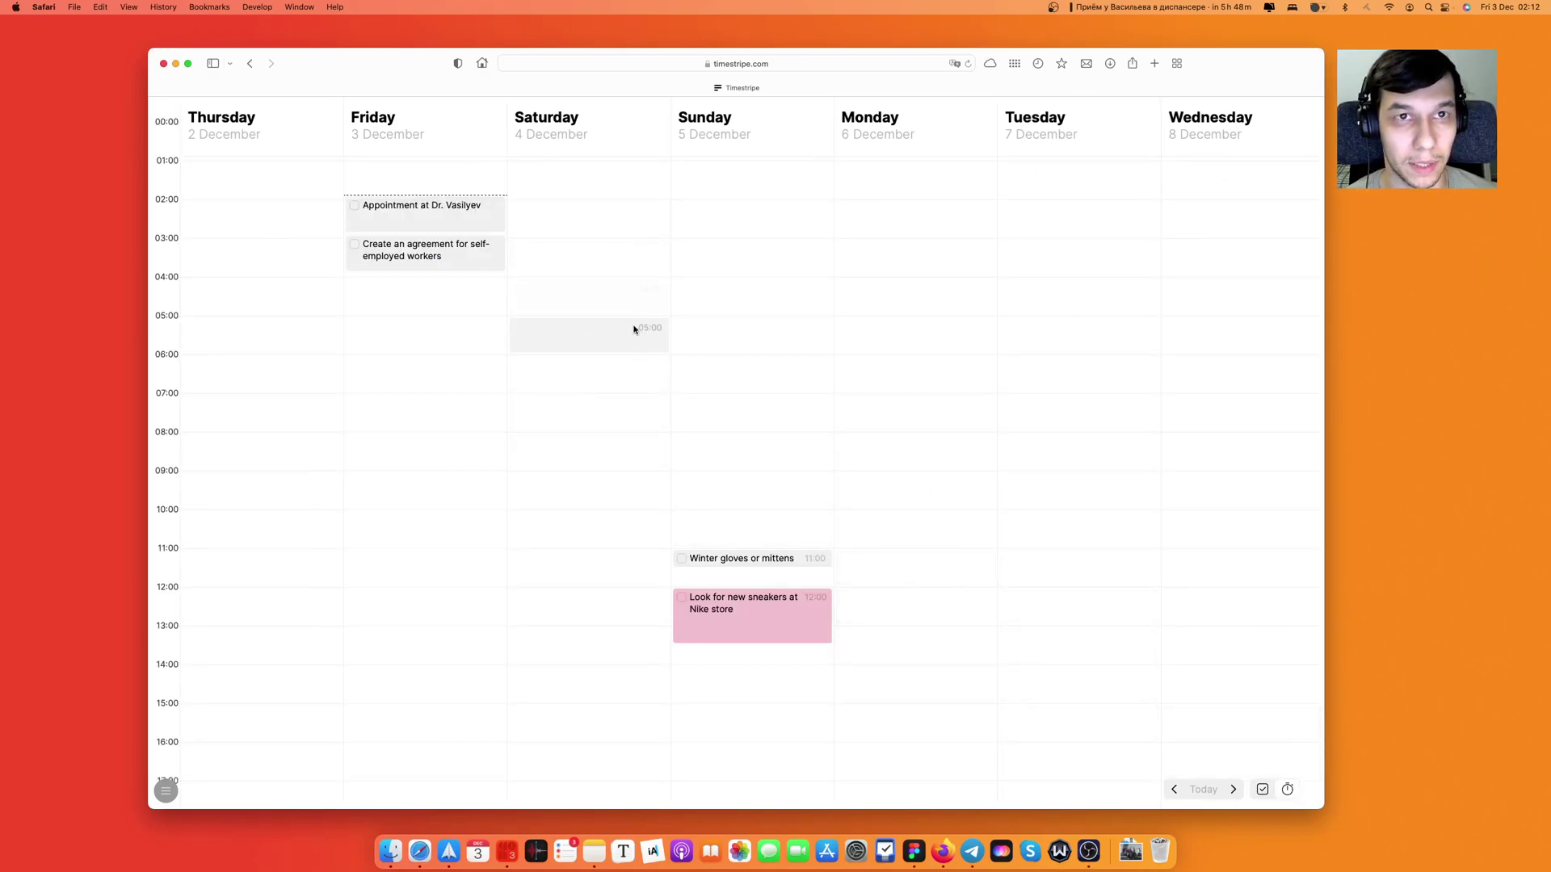
pyautogui.scroll(-3, 704, 382)
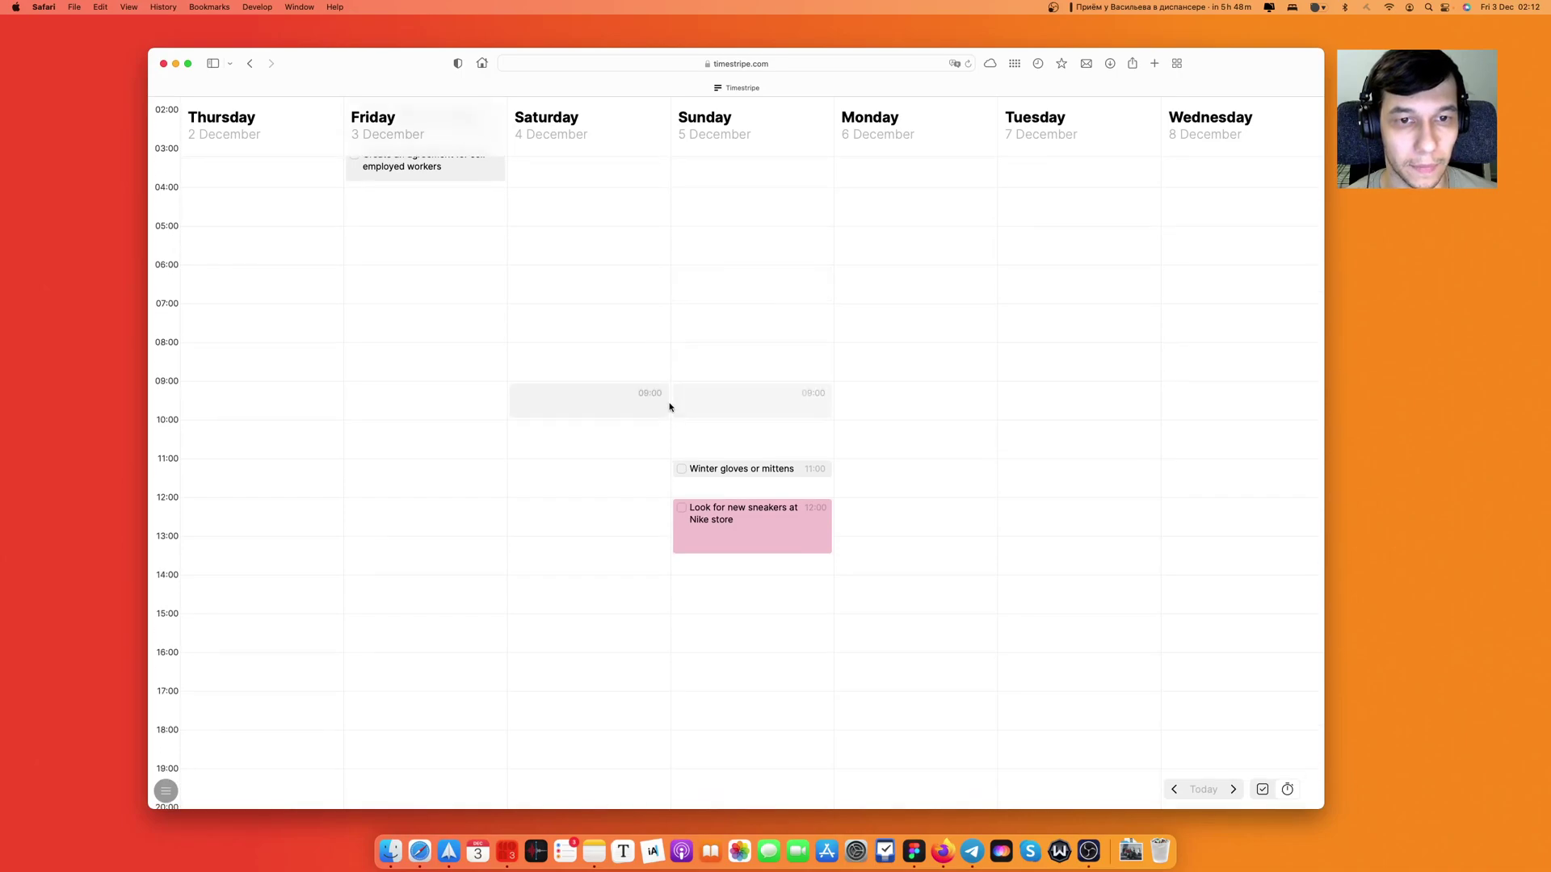
pyautogui.moveTo(710, 462); pyautogui.dragTo(640, 463)
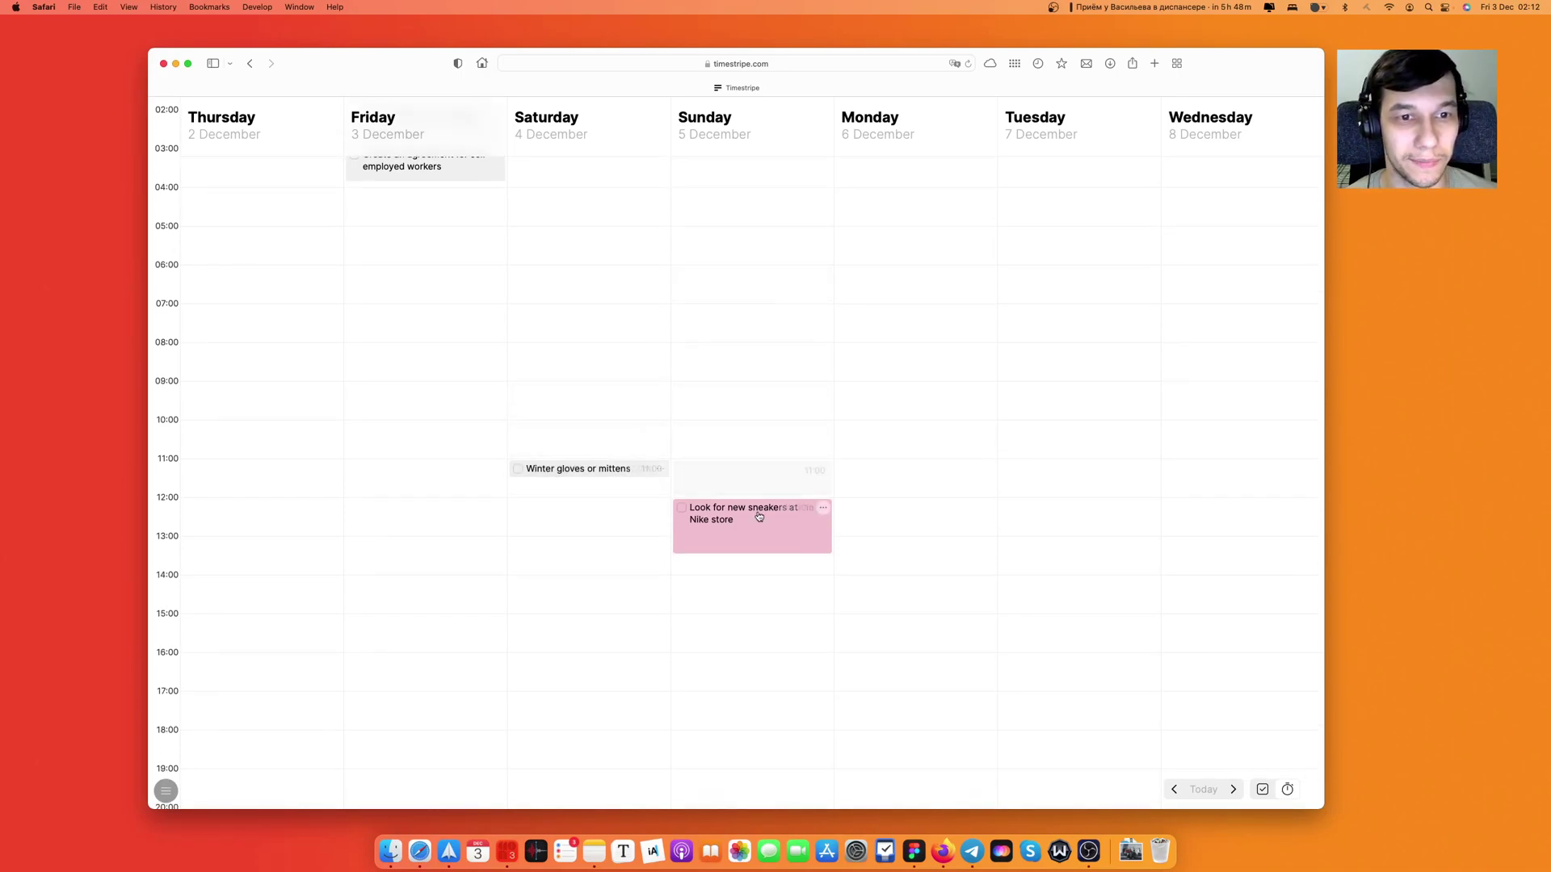
pyautogui.click(1288, 789)
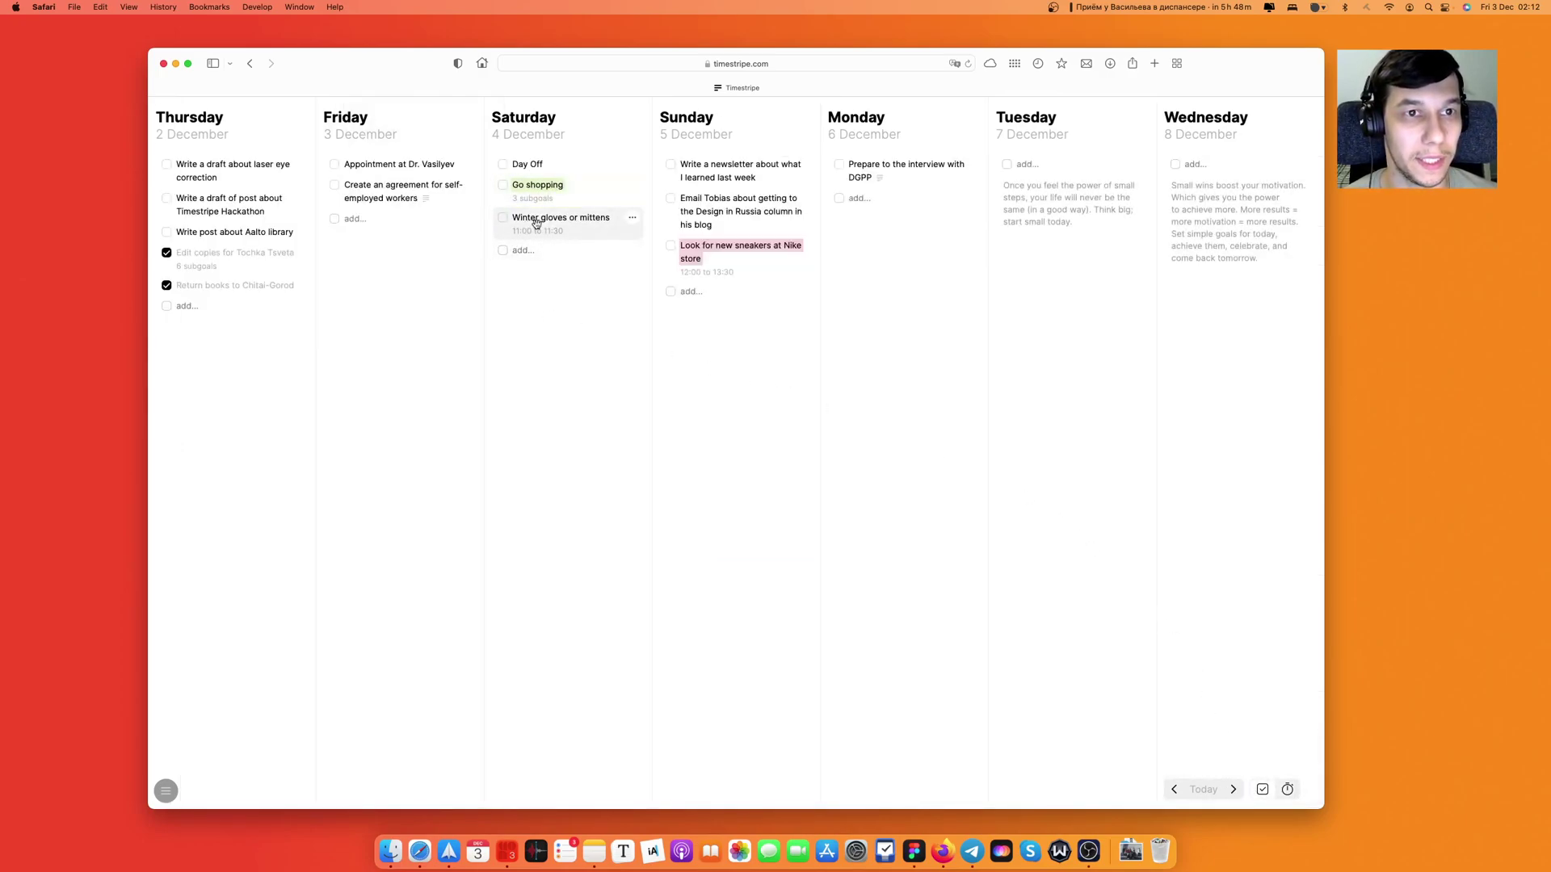
# Colour the Winter gloves subgoal pink and show the week in the hourly time-blocking view.
pyautogui.click(632, 219)
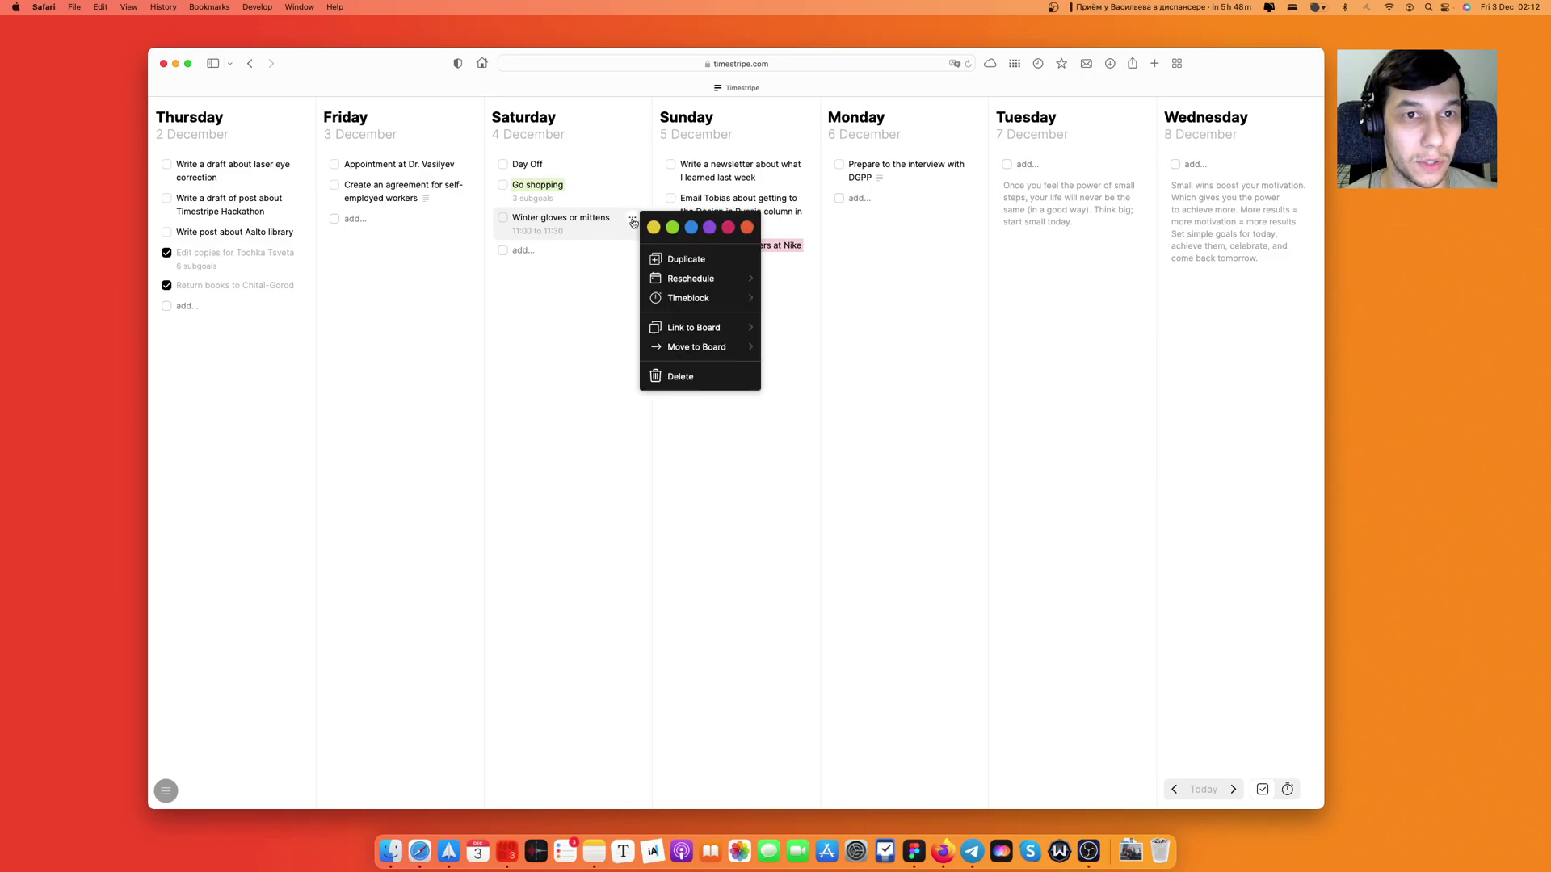
pyautogui.click(727, 228)
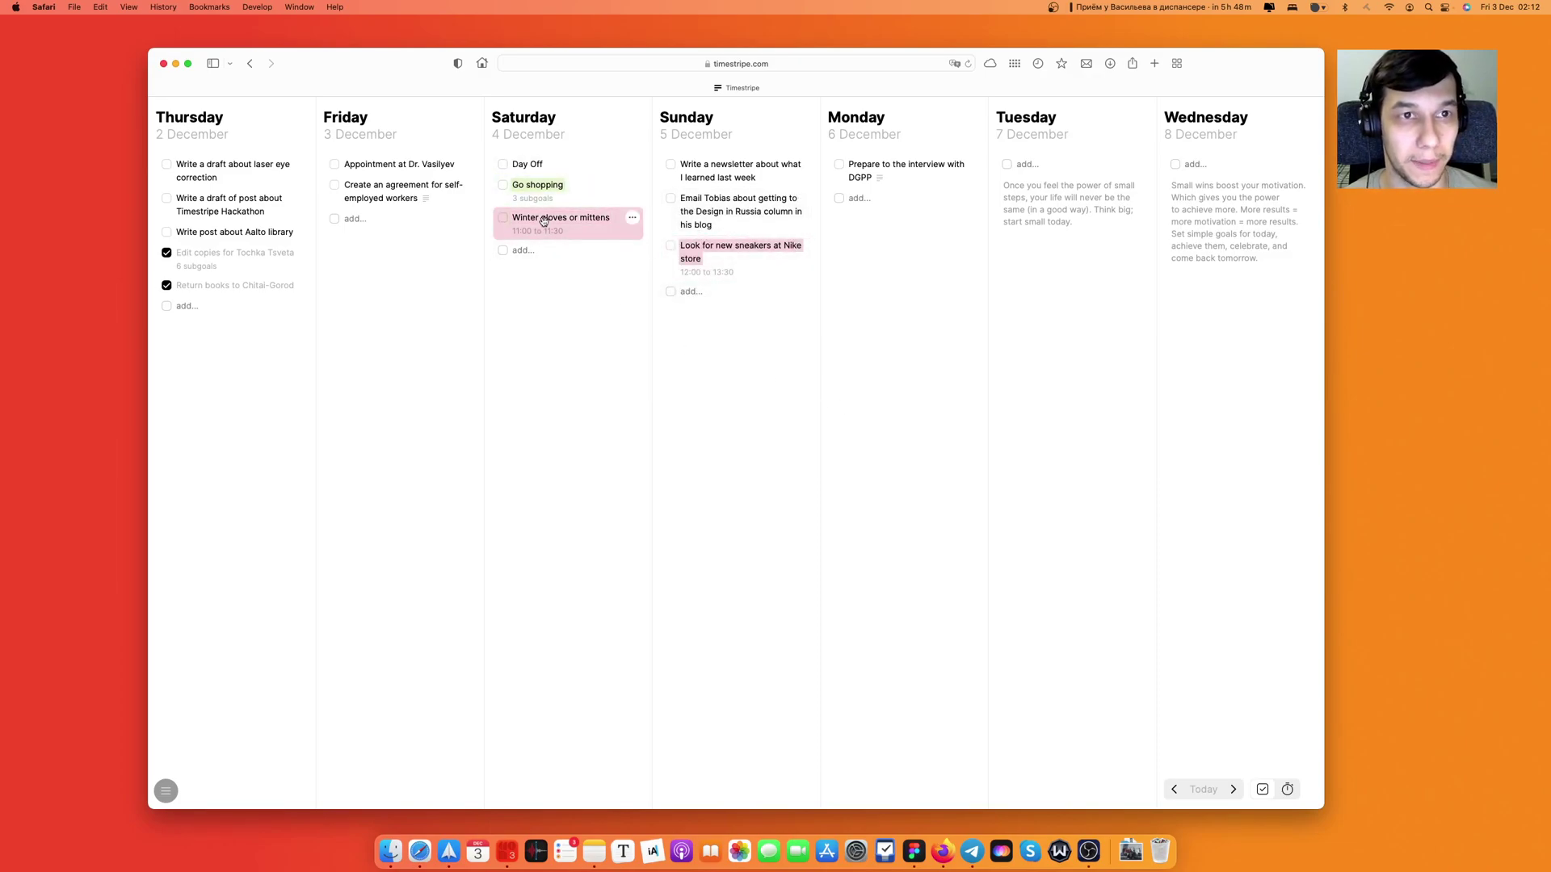
pyautogui.click(1286, 789)
# Scroll through the hourly timeline, then switch back to the day-by-day week list.
pyautogui.scroll(-2, 587, 460)
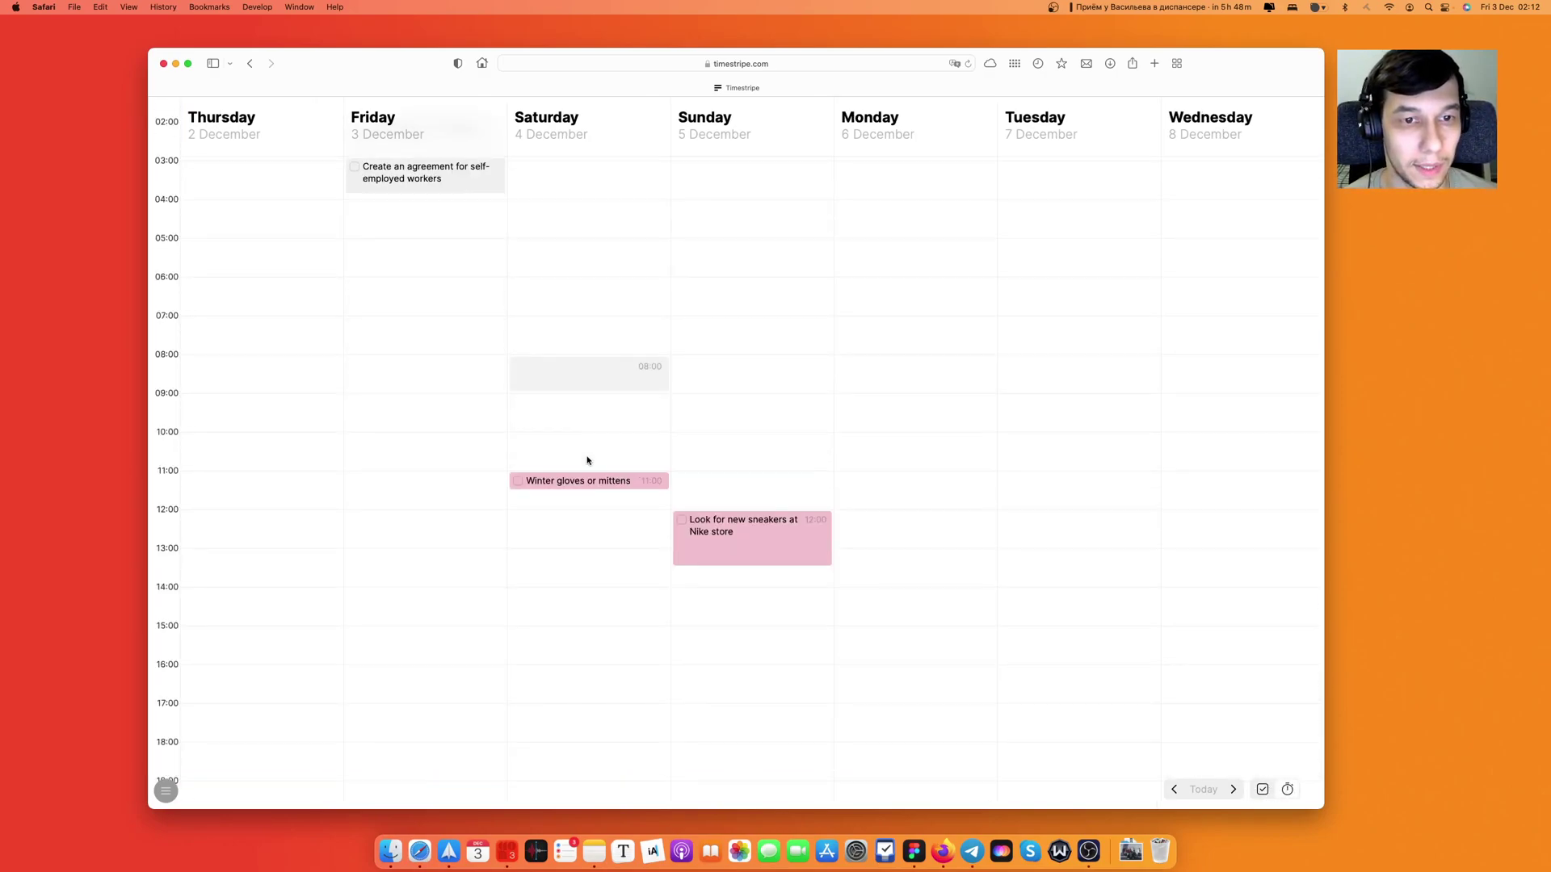
pyautogui.scroll(-3, 587, 461)
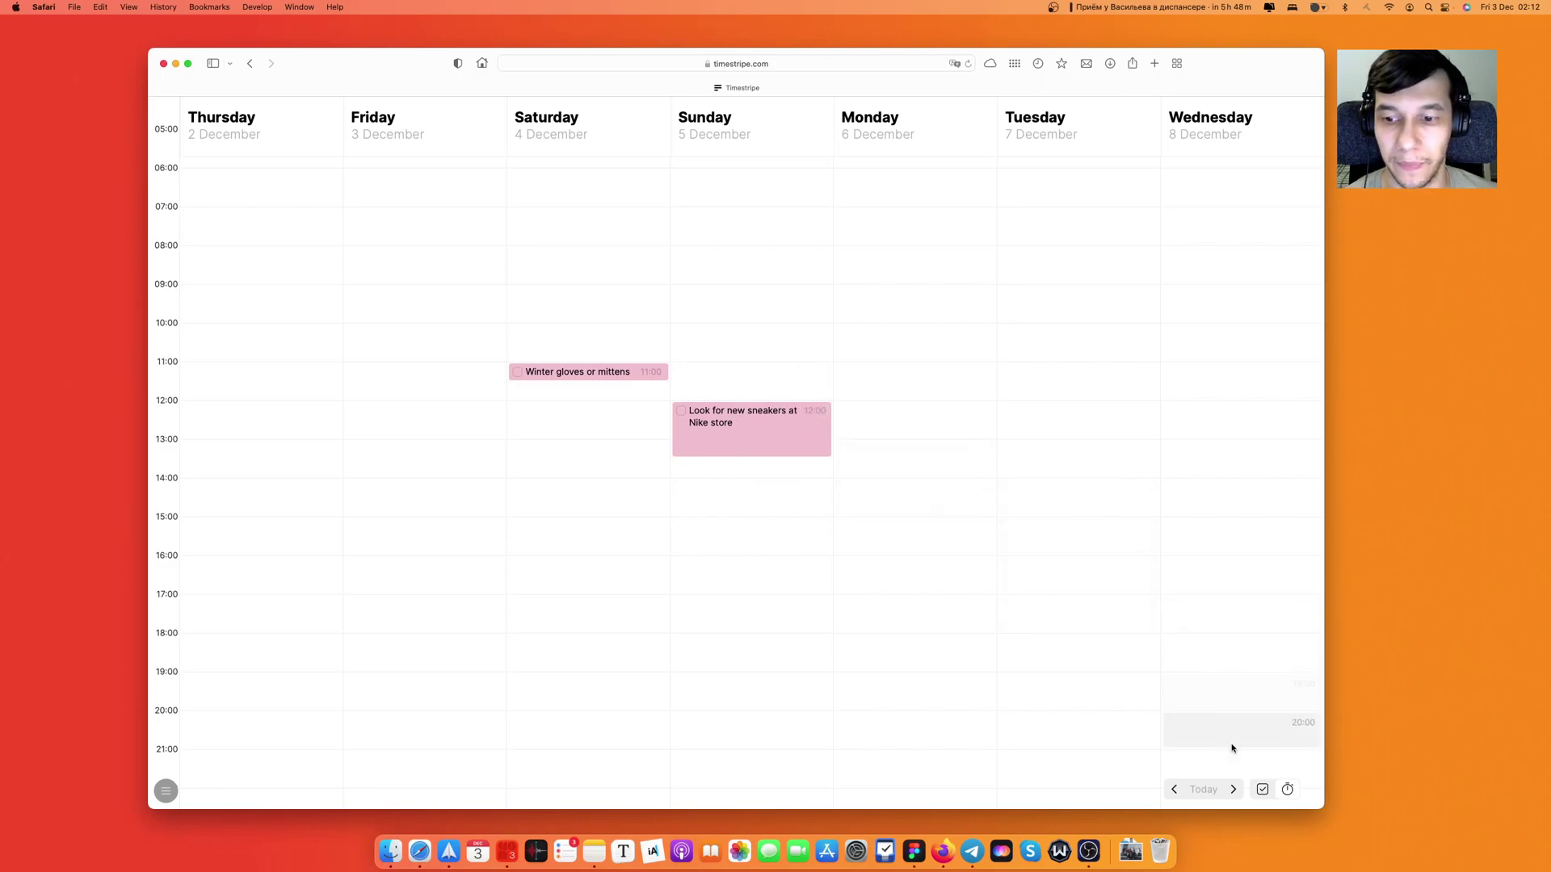
pyautogui.click(1262, 789)
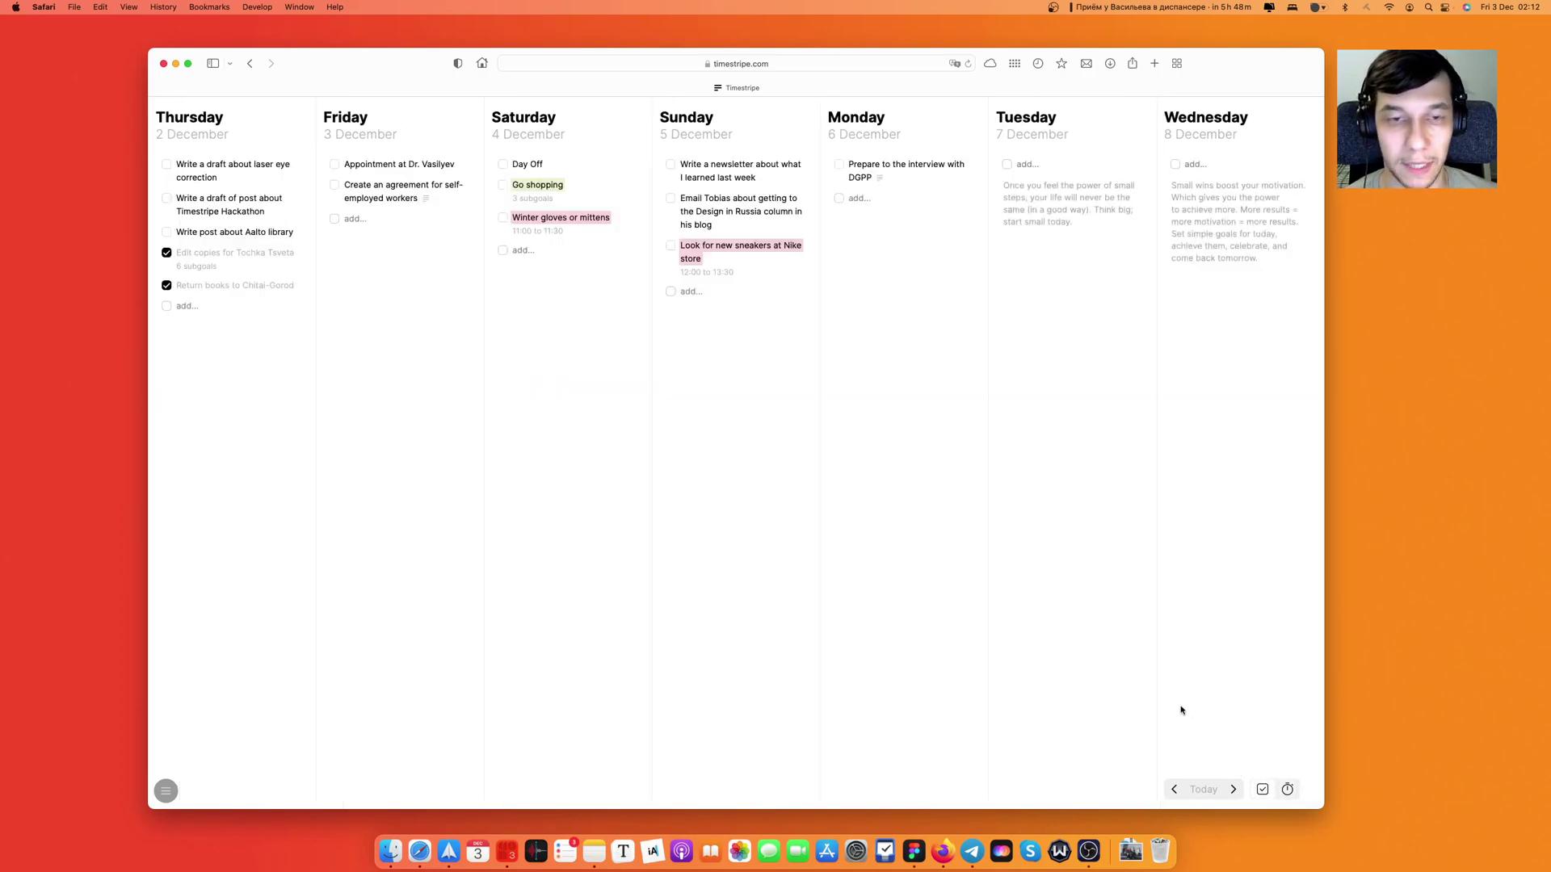
# Expand Go shopping to reveal its New hat, winter gloves and sneakers subgoals with their time blocks.
pyautogui.click(533, 199)
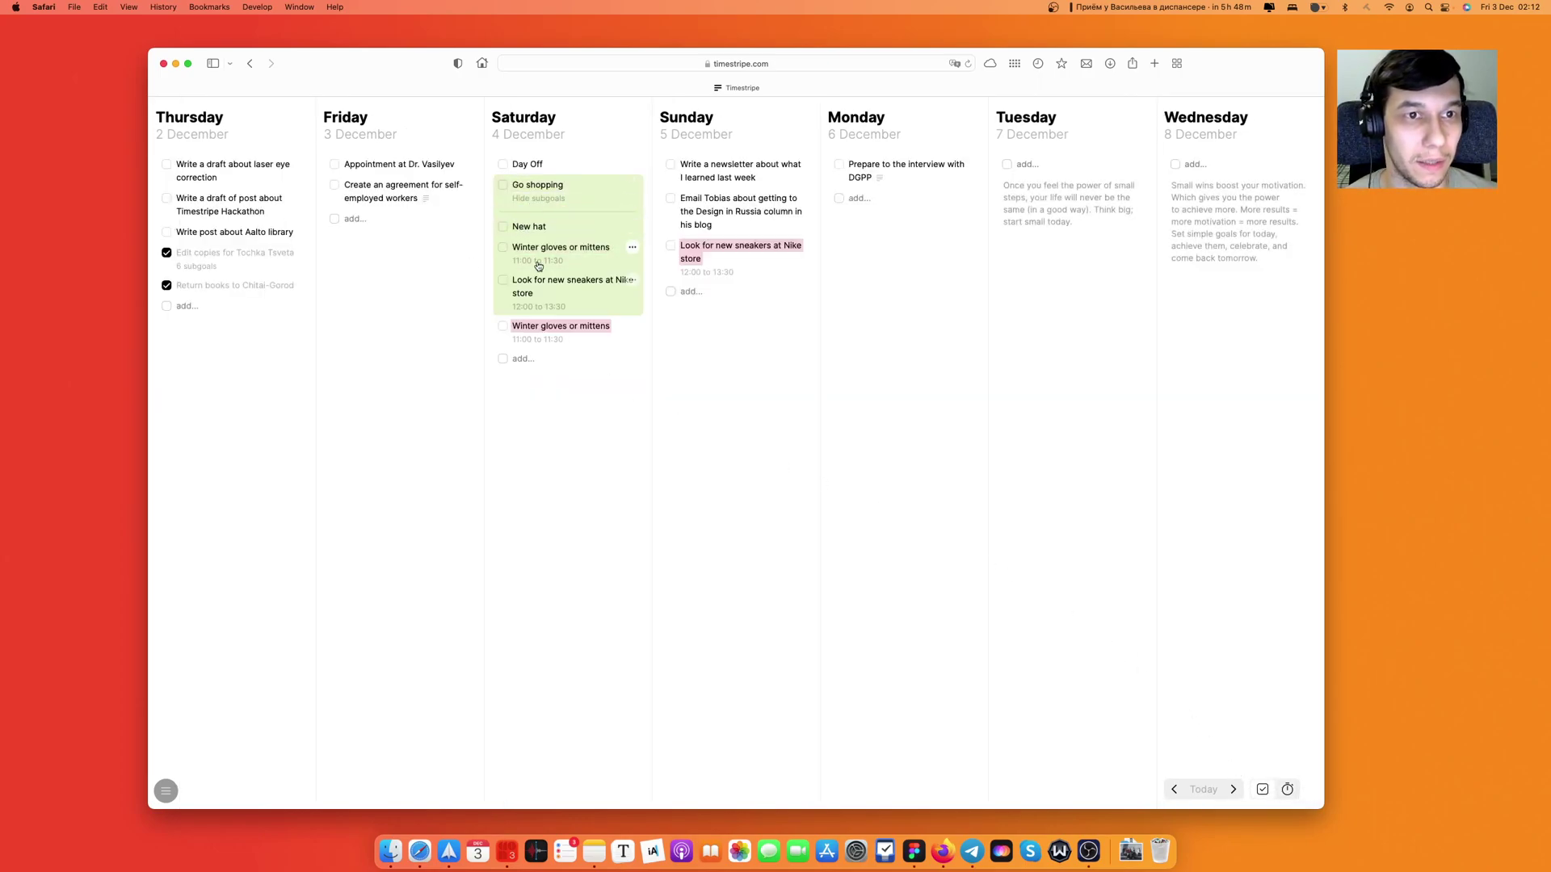